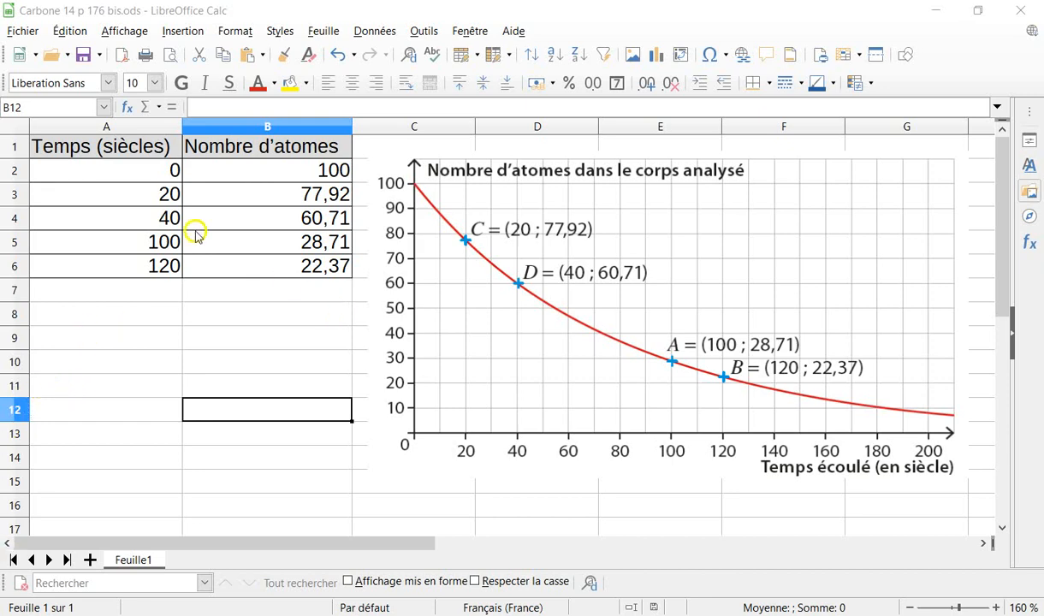
# Shrink the decay-curve picture to about 4.29 x 2.41 and move it to the upper part of columns F–G.
pyautogui.click(148, 180)
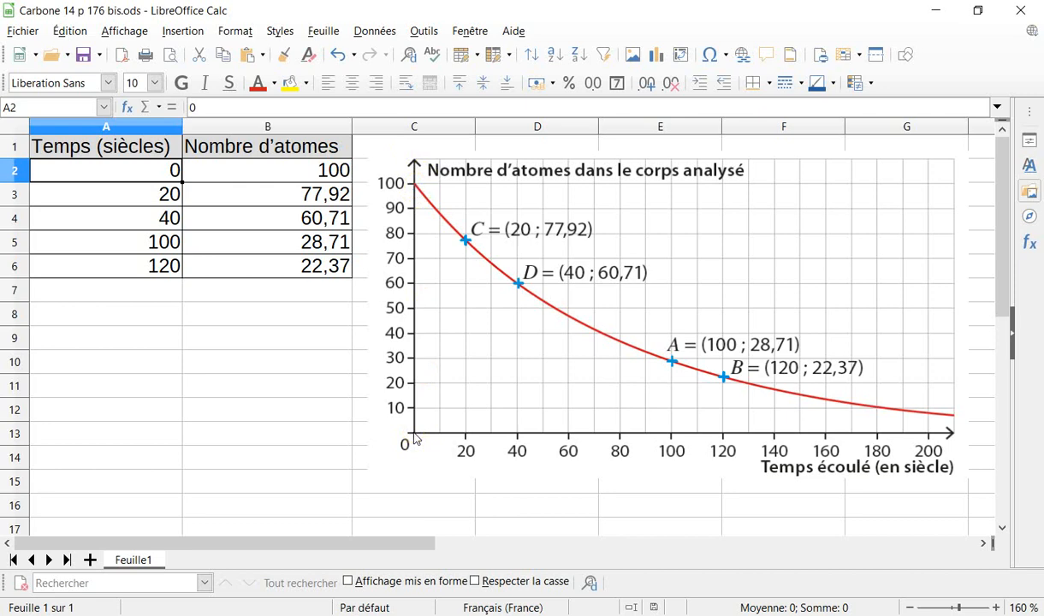
pyautogui.click(677, 378)
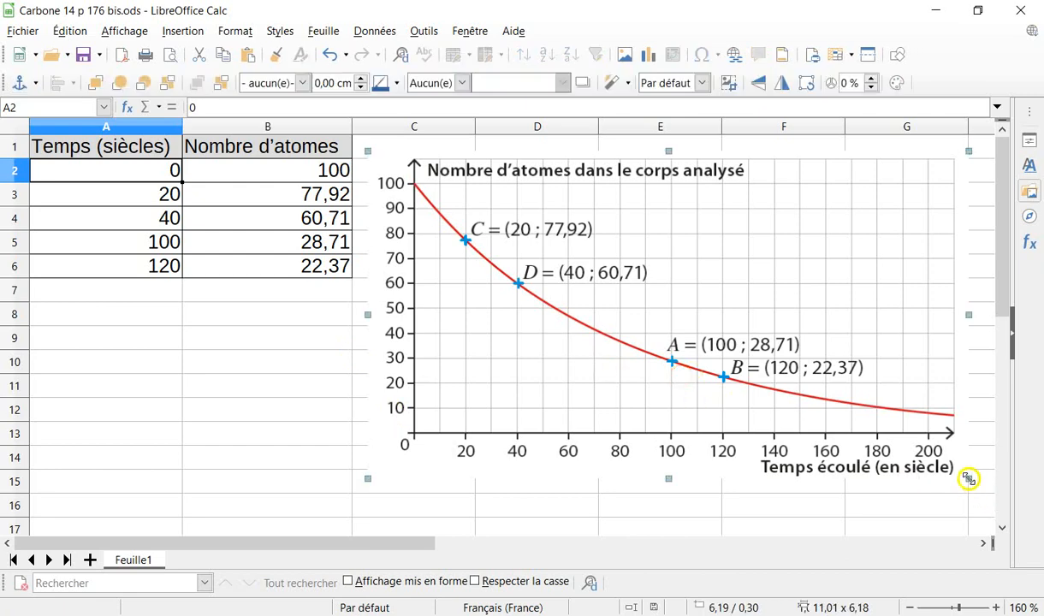
pyautogui.moveTo(967, 480); pyautogui.dragTo(592, 279)
pyautogui.moveTo(560, 214); pyautogui.dragTo(907, 211)
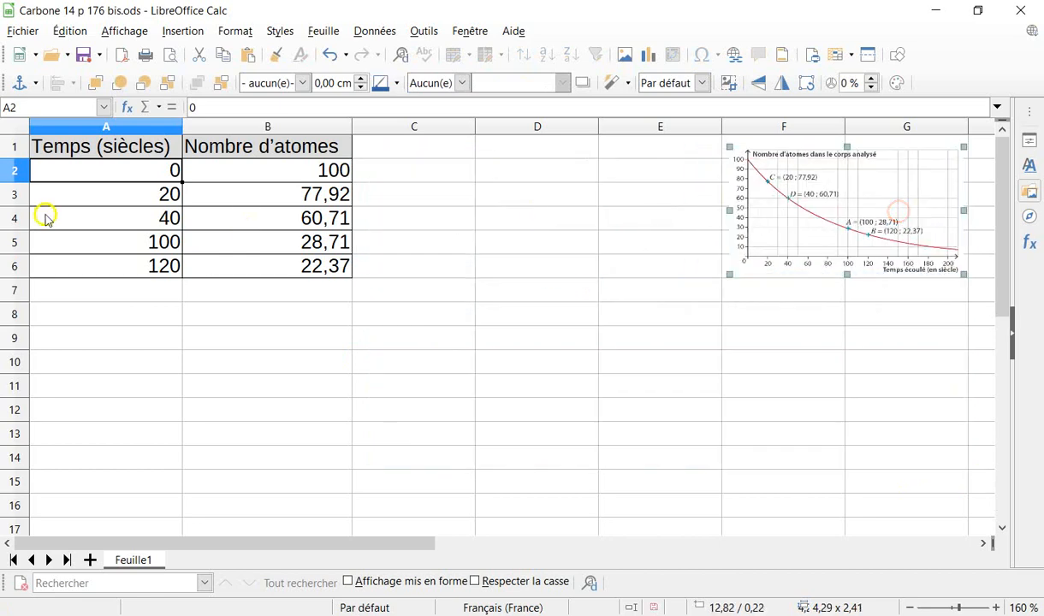
pyautogui.click(113, 174)
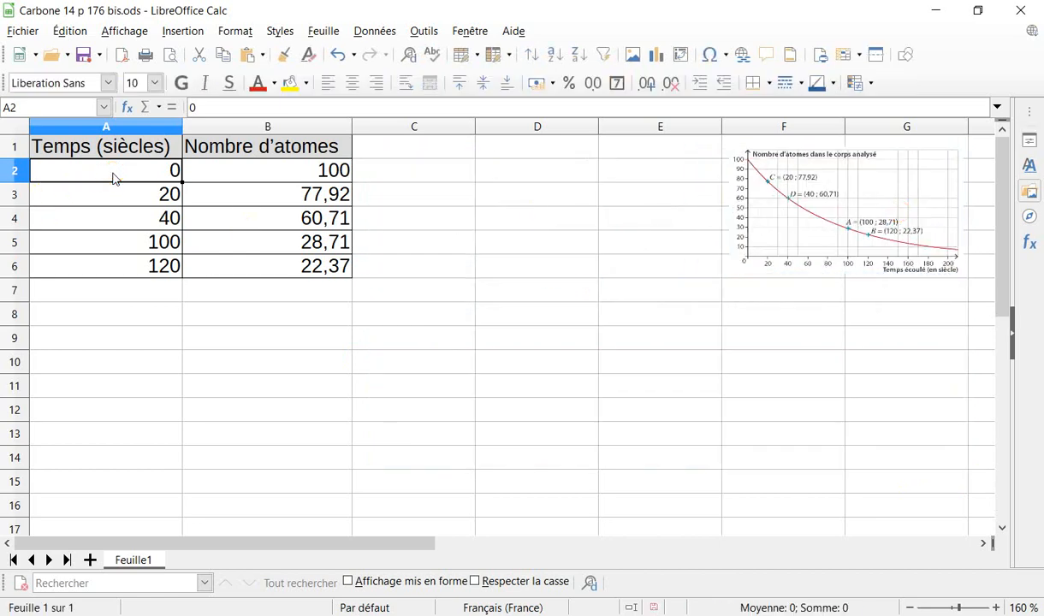
pyautogui.press('Down')
pyautogui.press('Right')
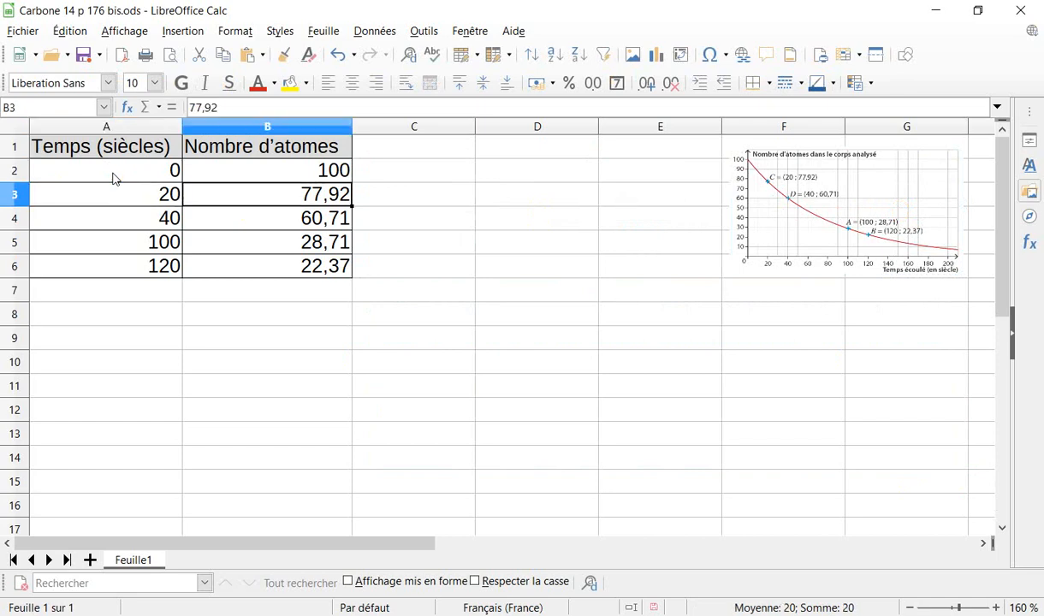
pyautogui.press('Down')
pyautogui.press('Down')
pyautogui.press('Down')
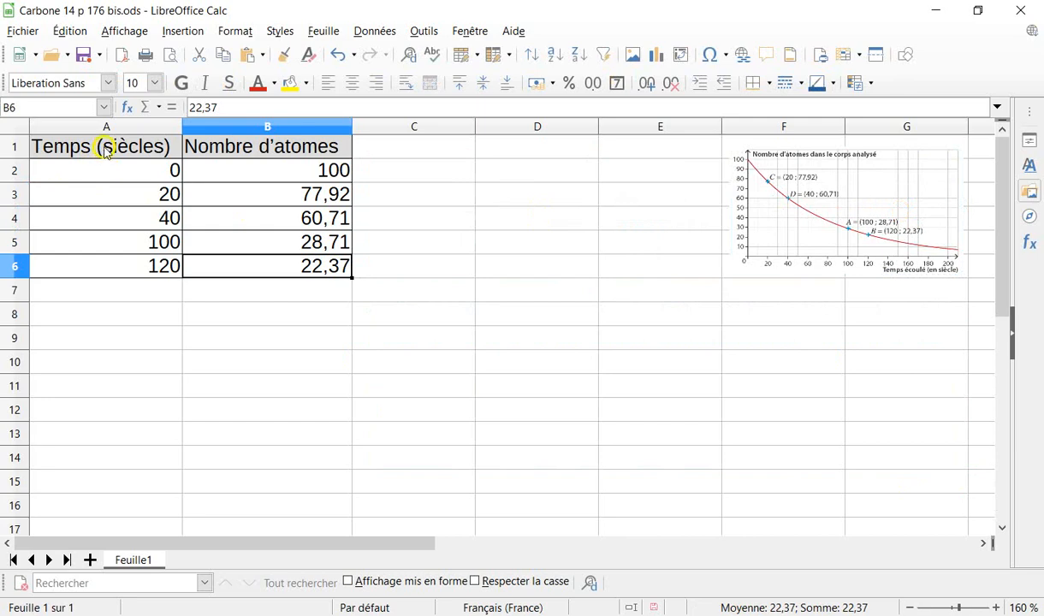
# Select the whole of columns A and B holding the time and atom-count data.
pyautogui.click(109, 128)
pyautogui.moveTo(108, 127); pyautogui.dragTo(200, 128)
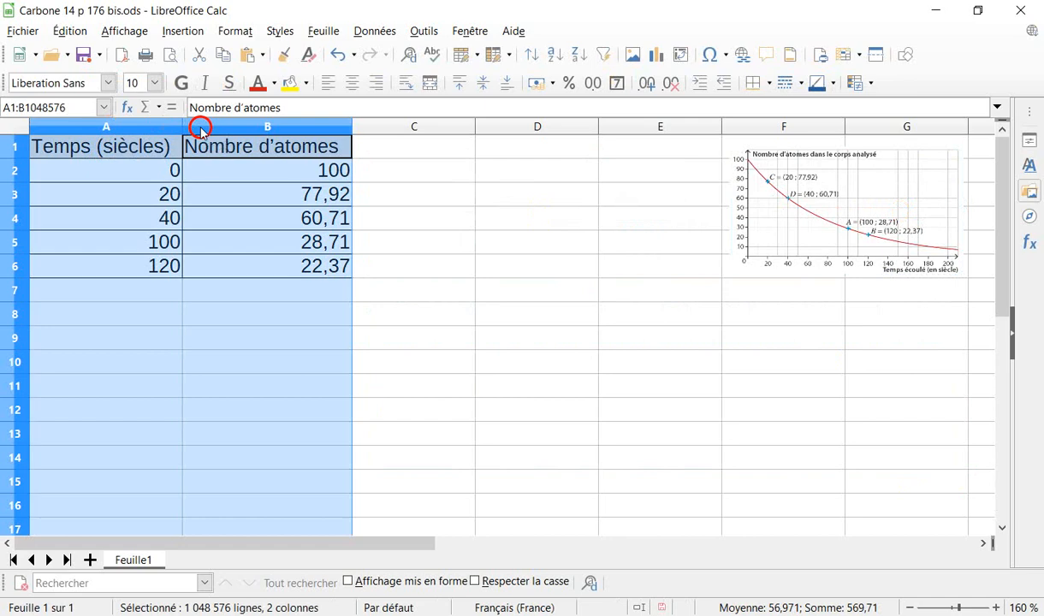
pyautogui.click(185, 34)
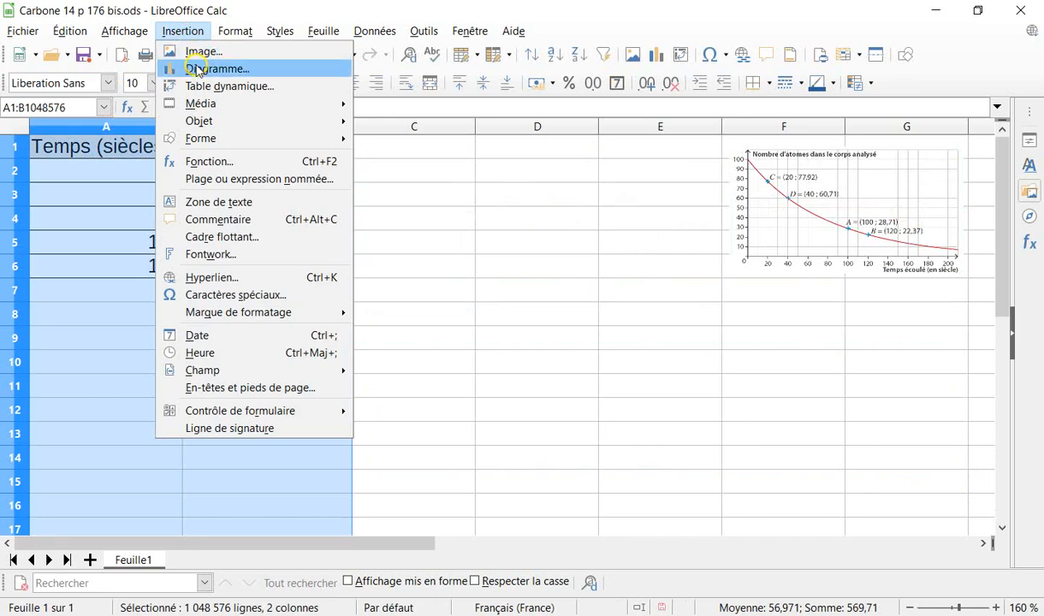
pyautogui.click(197, 70)
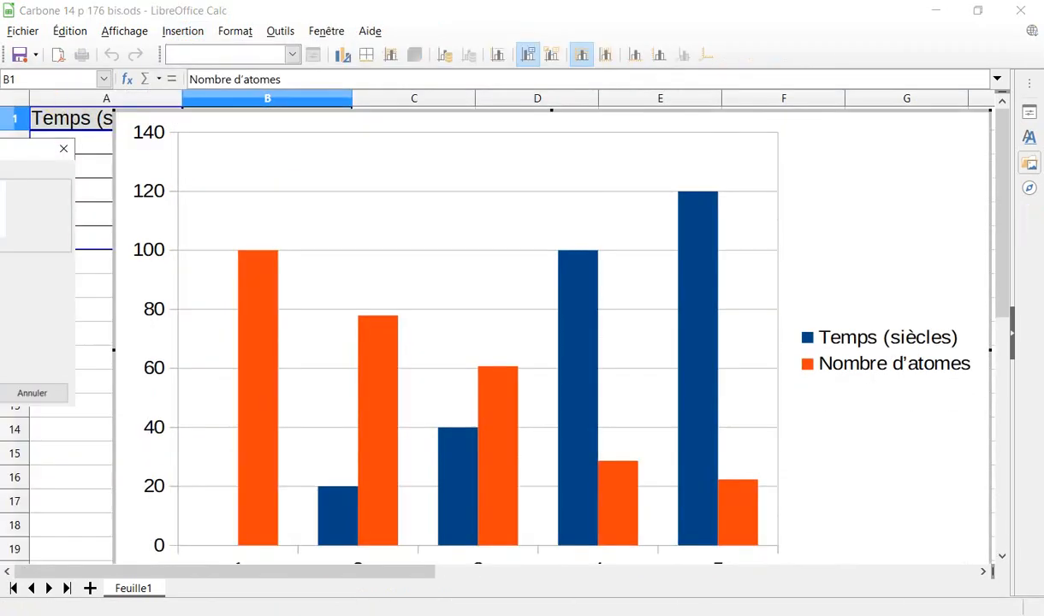
pyautogui.moveTo(0, 151); pyautogui.dragTo(325, 285)
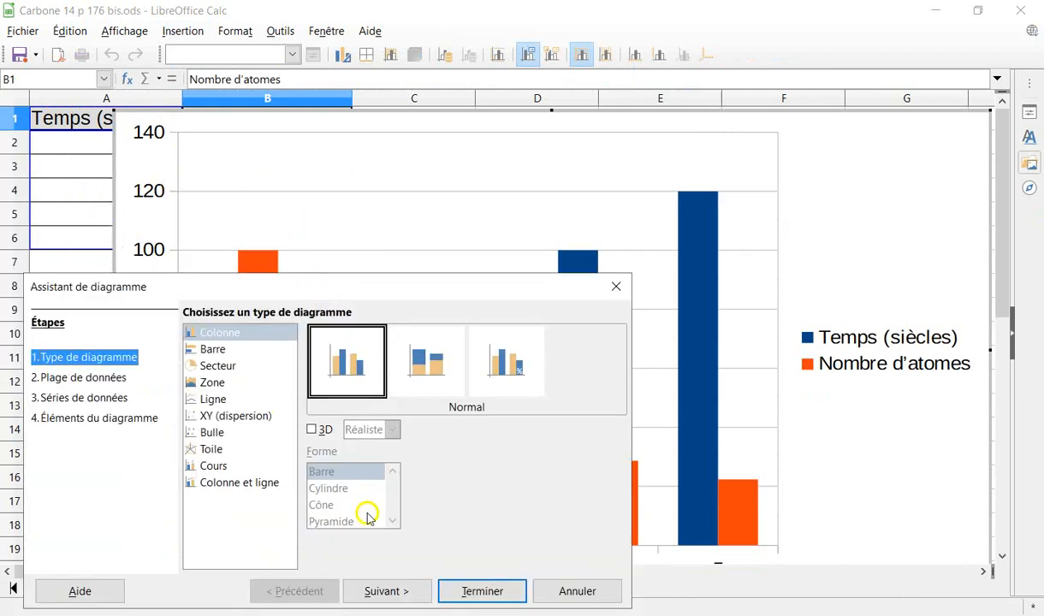
pyautogui.click(575, 591)
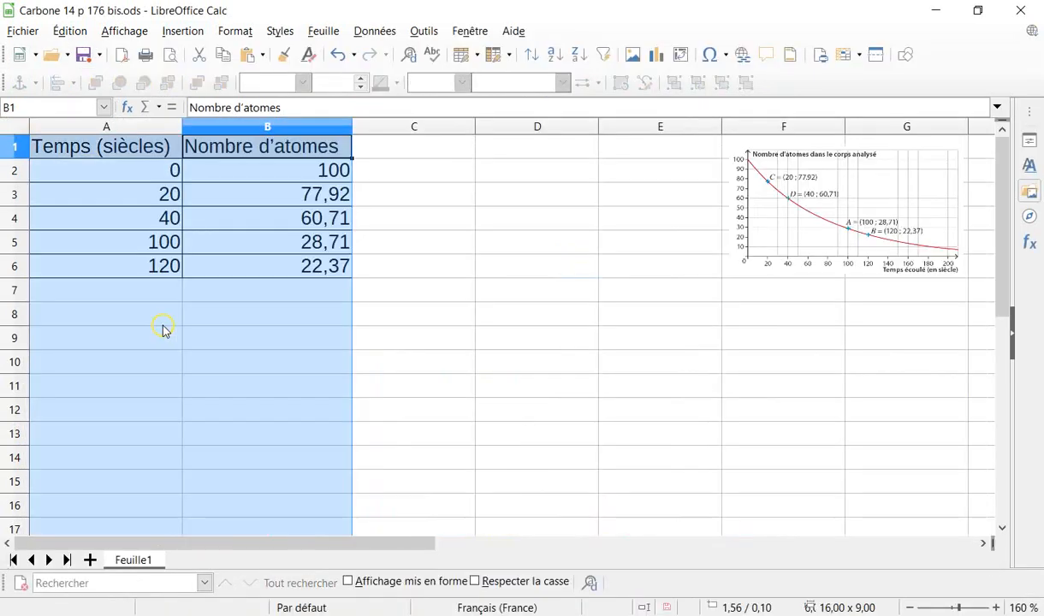
# Insert a chart from the selected columns A and B, keeping the sheet data and chart preview in view.
pyautogui.keyDown('ctrl'); pyautogui.scroll(-3, 165, 329); pyautogui.keyUp('ctrl')
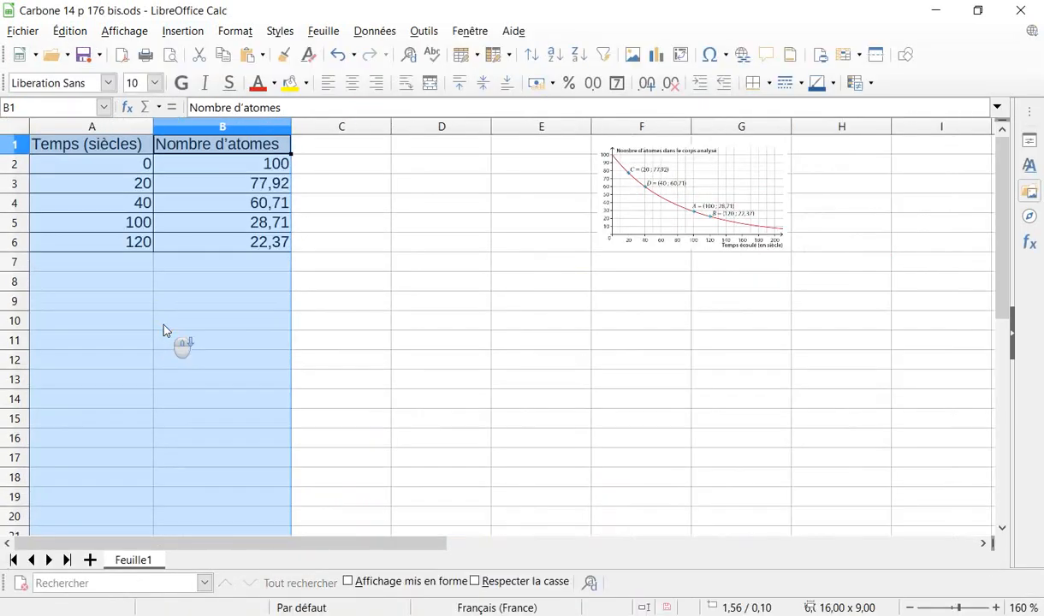
pyautogui.keyDown('ctrl'); pyautogui.scroll(-3, 165, 330); pyautogui.keyUp('ctrl')
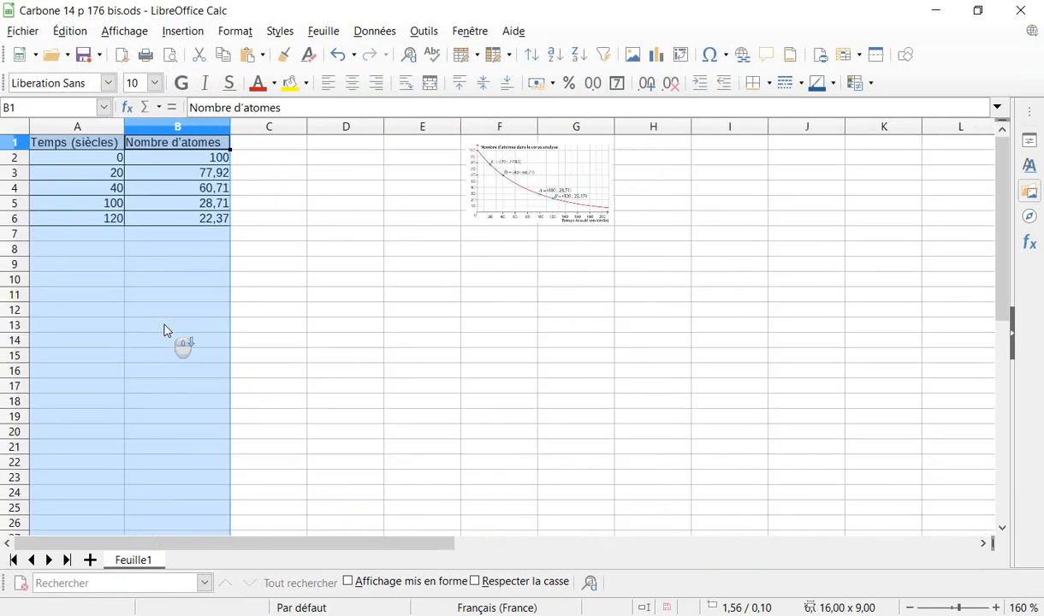
pyautogui.keyDown('ctrl'); pyautogui.scroll(-1, 165, 330); pyautogui.keyUp('ctrl')
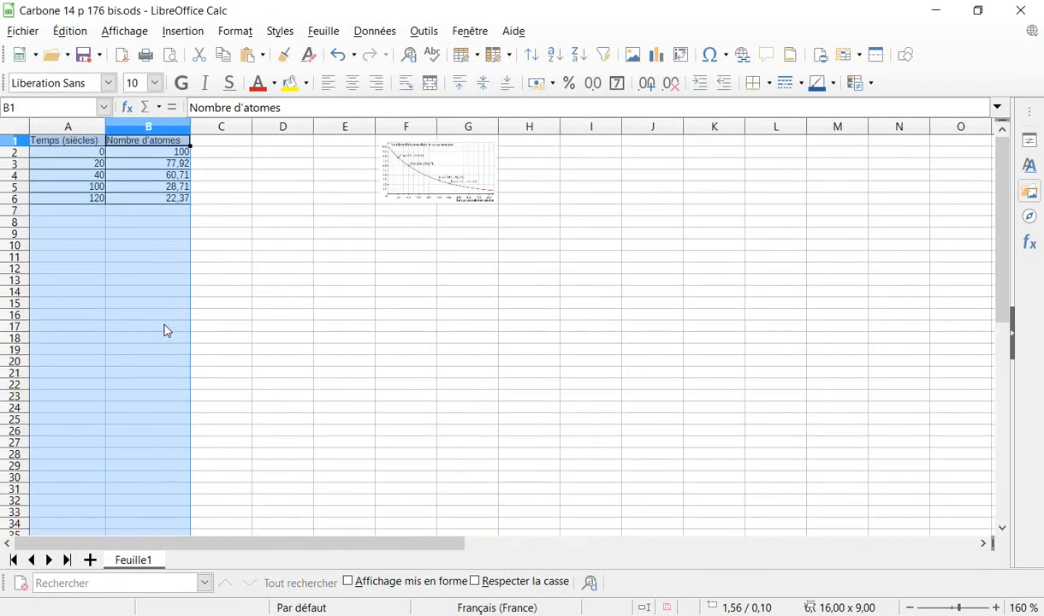
pyautogui.click(197, 32)
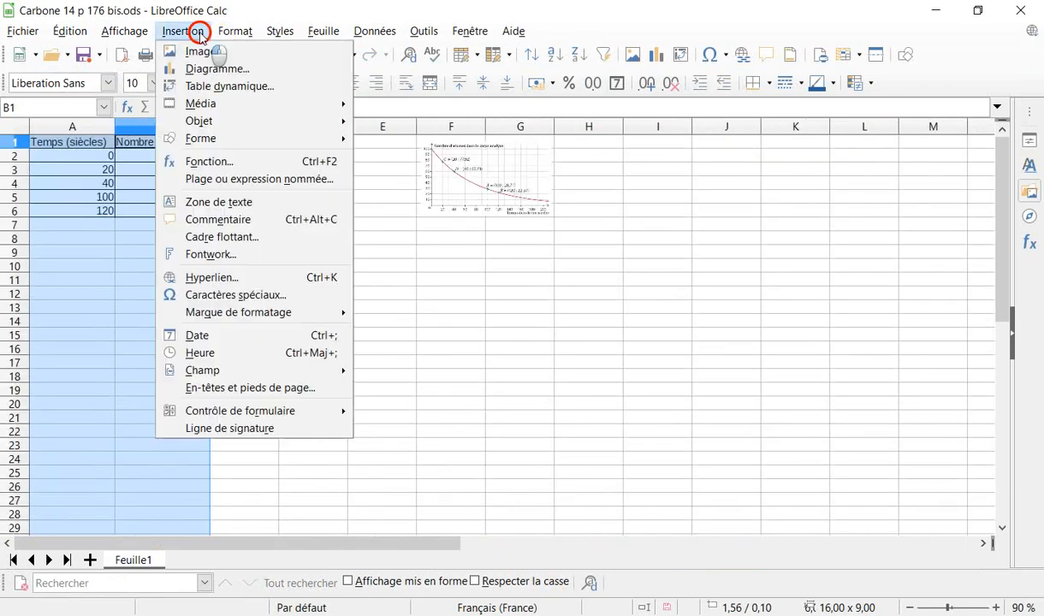
pyautogui.click(206, 69)
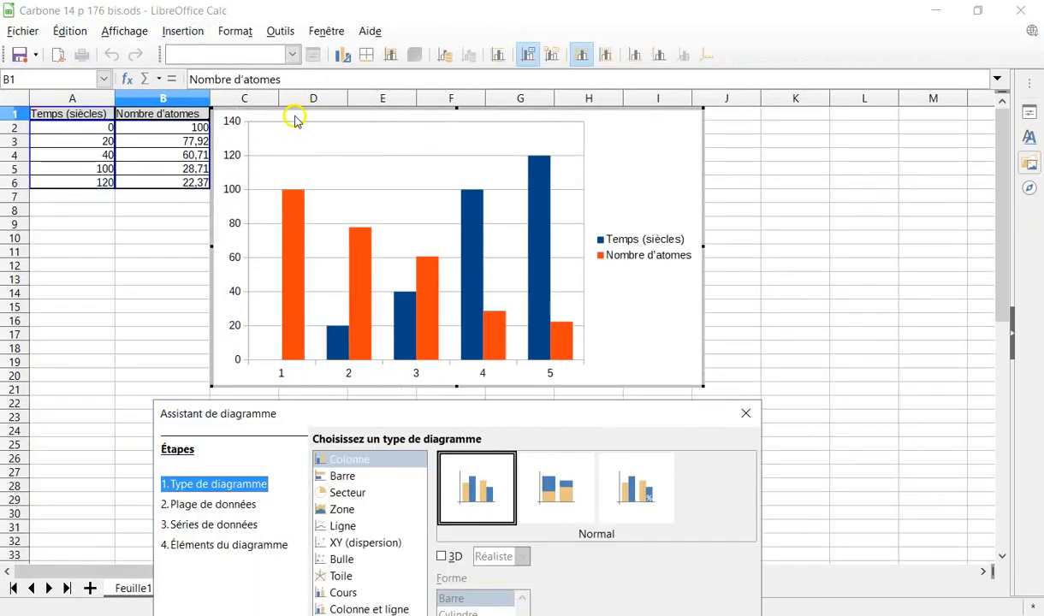
pyautogui.click(386, 103)
pyautogui.moveTo(416, 411); pyautogui.dragTo(315, 310)
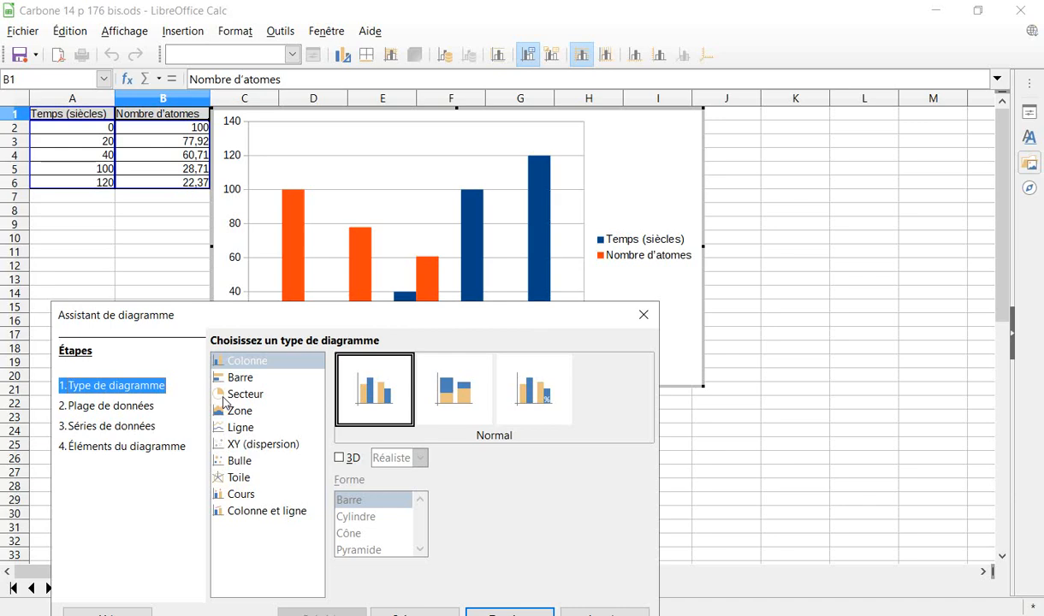
# Set the chart type to XY (dispersion) with the Points seuls variant.
pyautogui.click(232, 444)
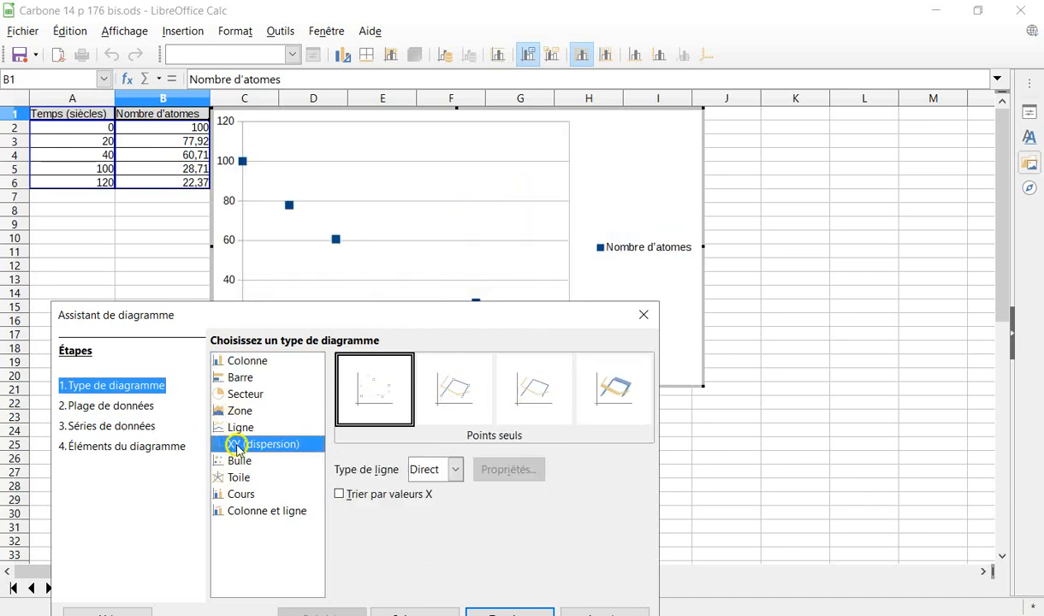
pyautogui.click(466, 402)
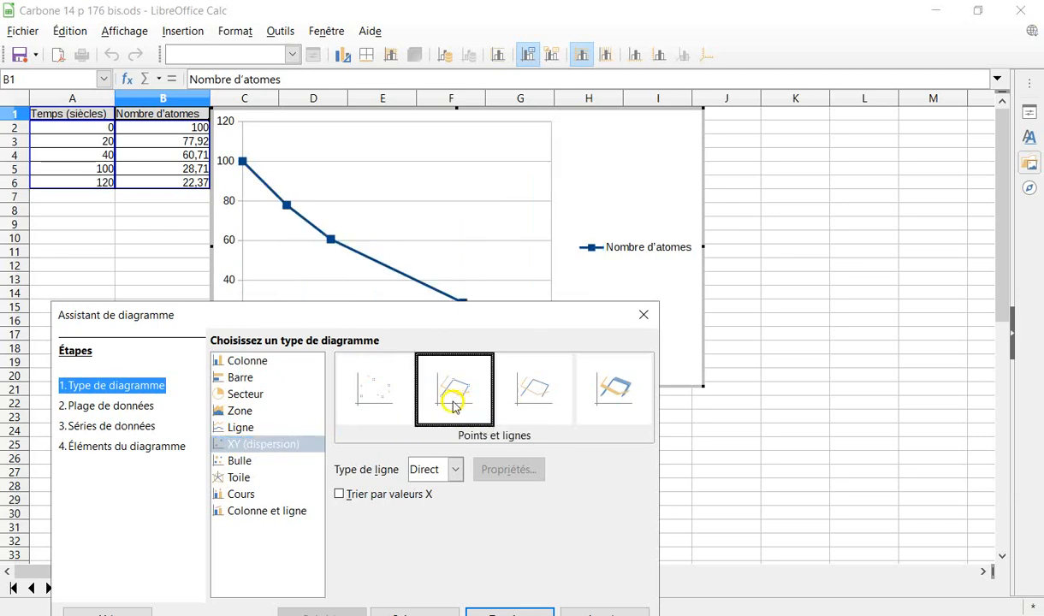
pyautogui.click(399, 395)
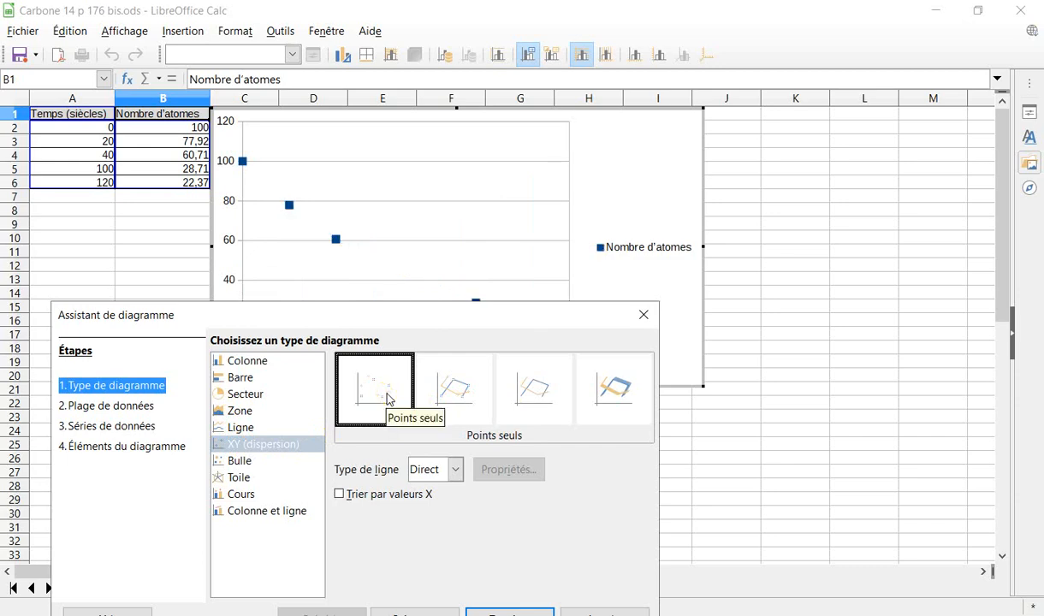
pyautogui.click(252, 186)
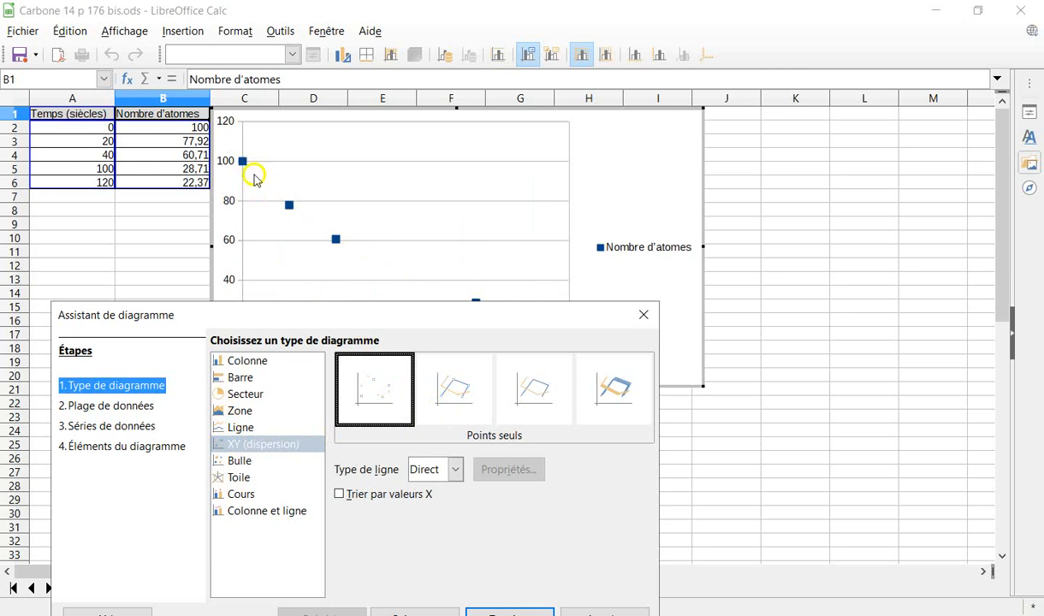
pyautogui.click(304, 318)
pyautogui.moveTo(303, 318); pyautogui.dragTo(301, 276)
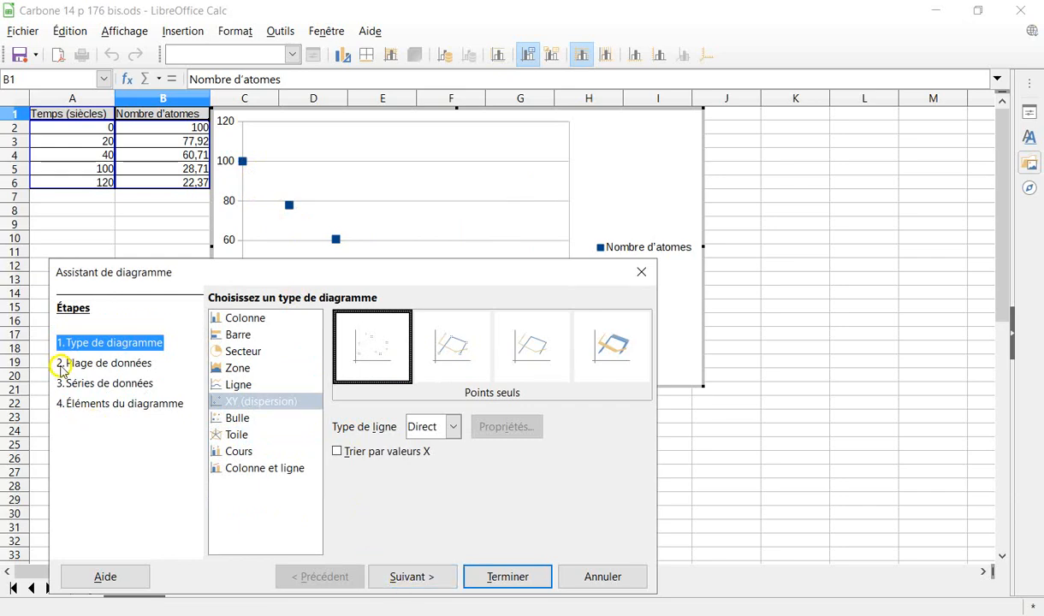
# Use the first column as labels for the data range $A$1:$B$6 and finish the chart.
pyautogui.click(411, 578)
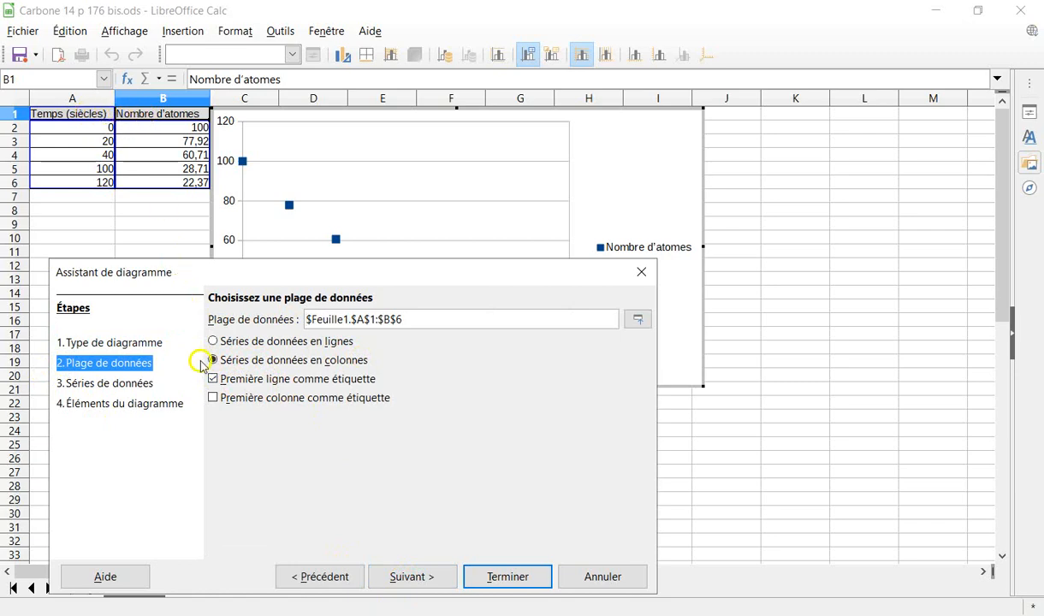
pyautogui.click(213, 399)
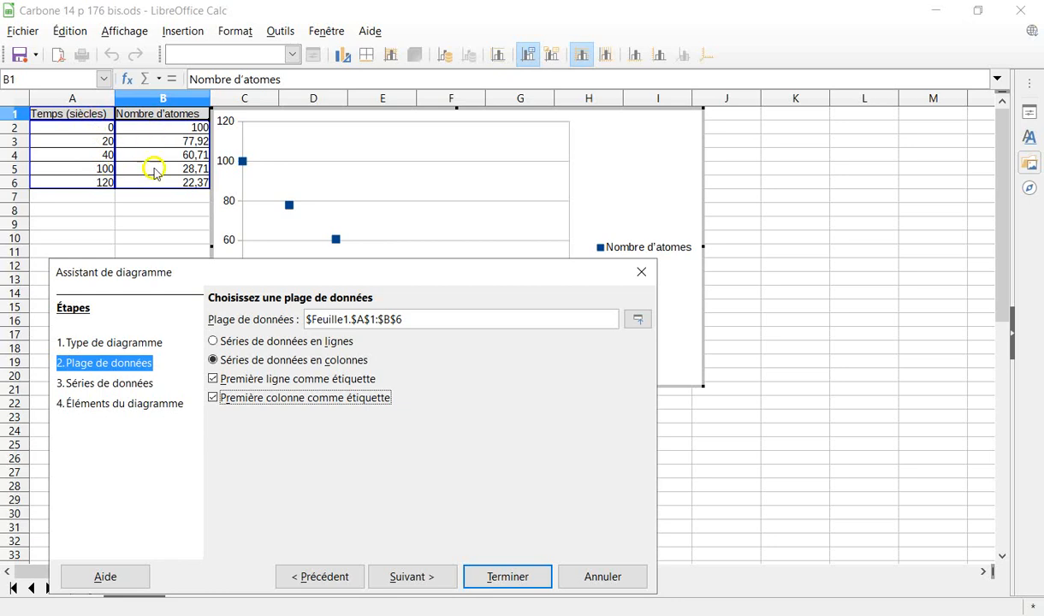
pyautogui.click(496, 575)
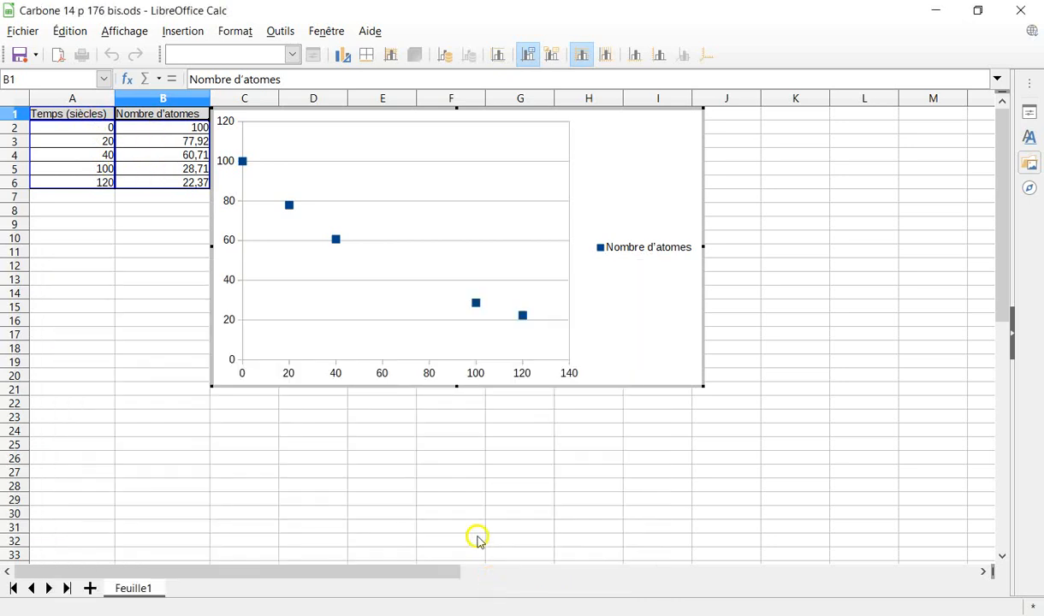
# Insert titles on the chart and enter "Désintagration des atomes de Carbone14" as the main title.
pyautogui.click(483, 338)
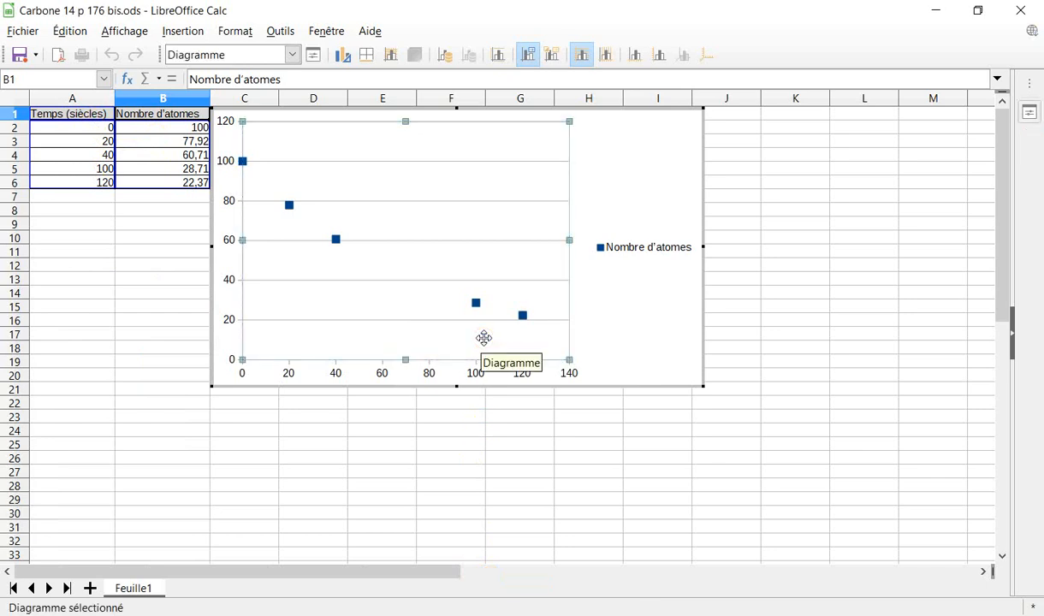
pyautogui.rightClick(593, 339)
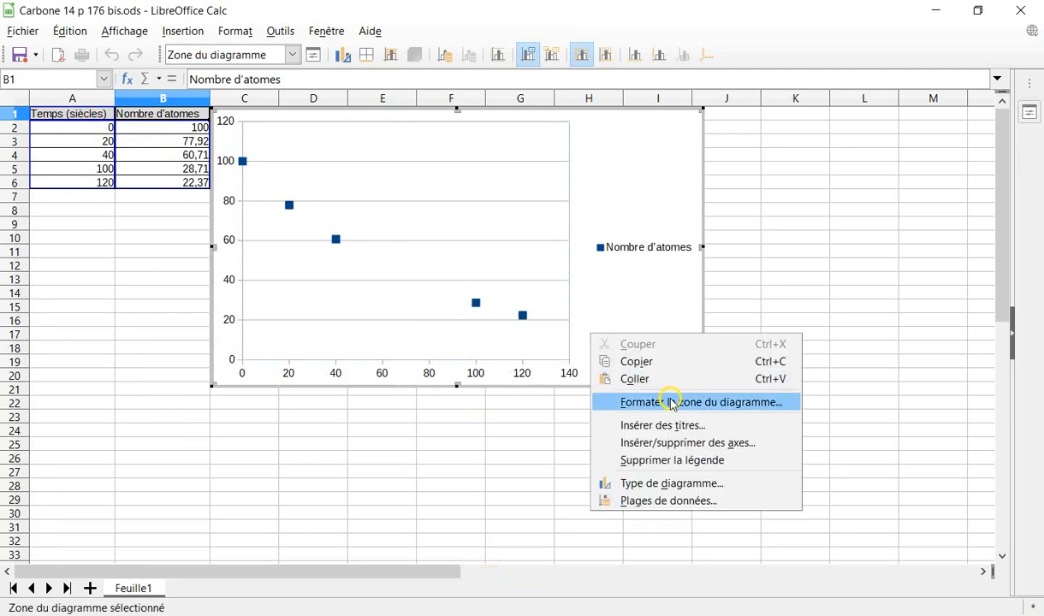
pyautogui.click(668, 425)
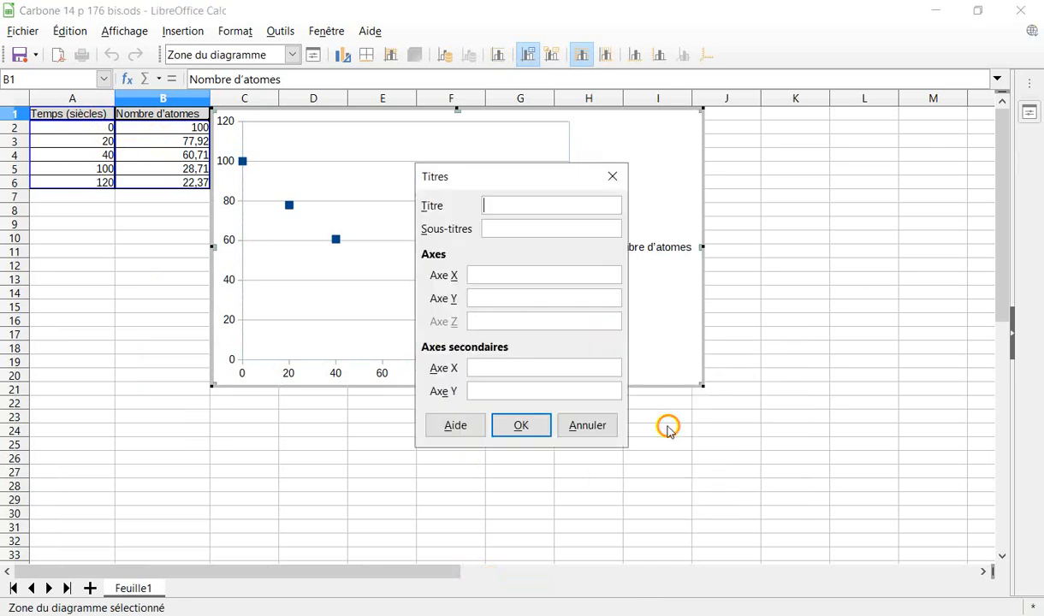
pyautogui.click(516, 206)
pyautogui.write('Désinté')
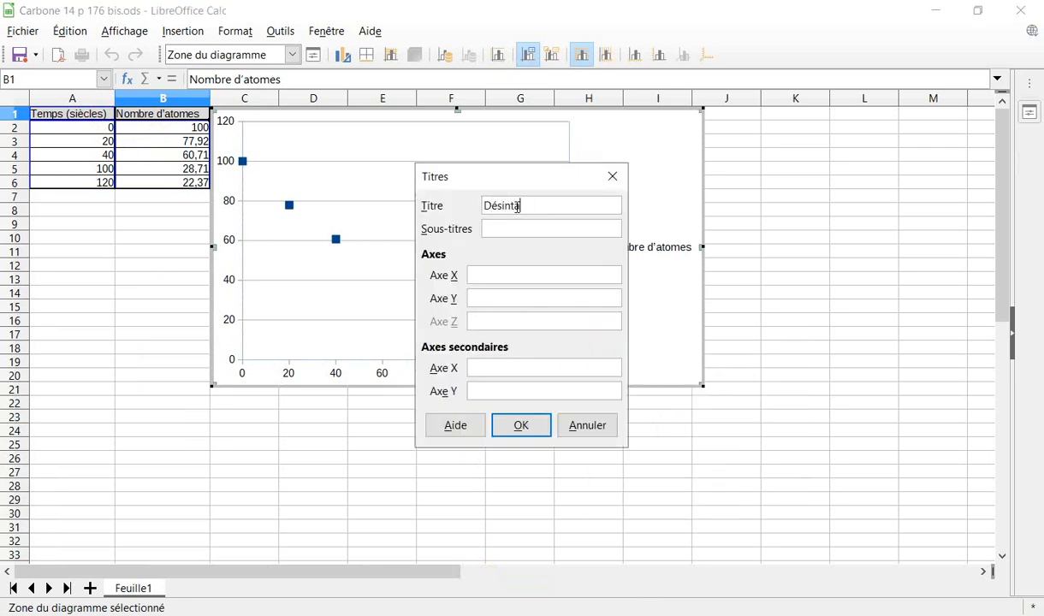
pyautogui.write('gration des atome')
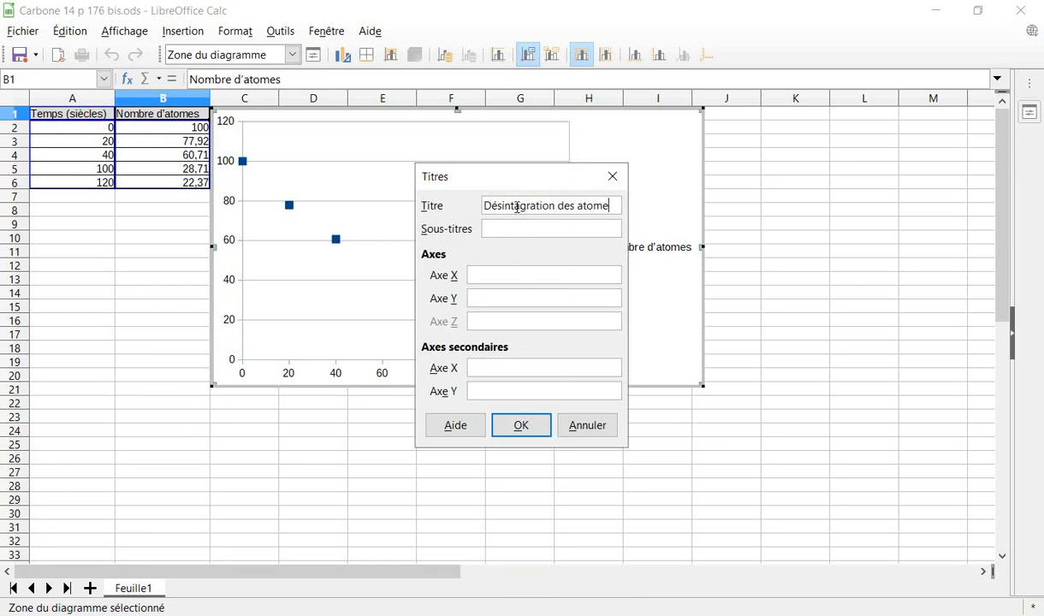
pyautogui.write('s de')
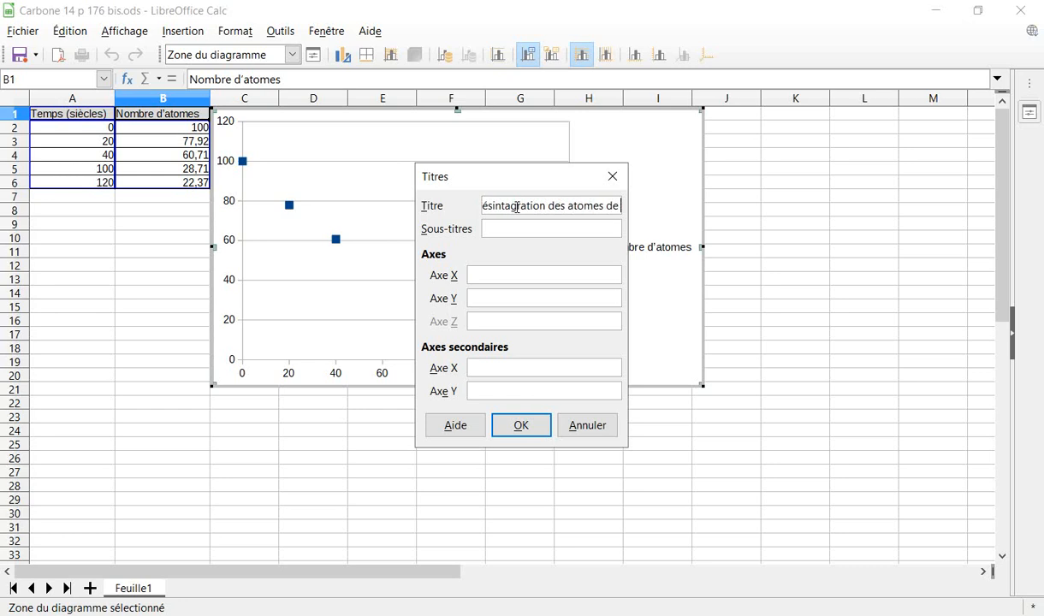
pyautogui.write(' Carr')
pyautogui.press('BackSpace')
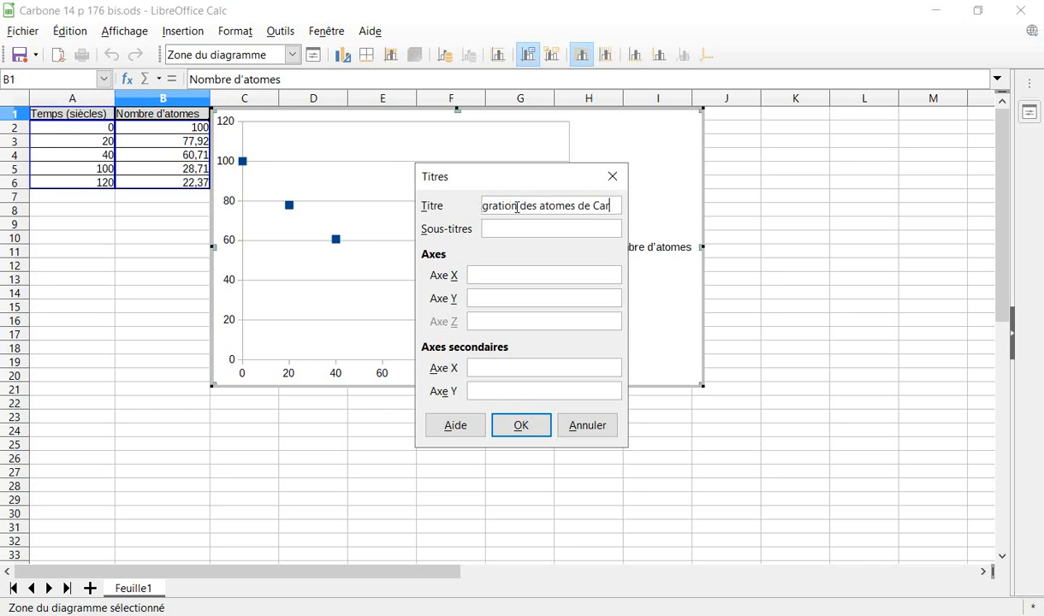
pyautogui.write('bone1')
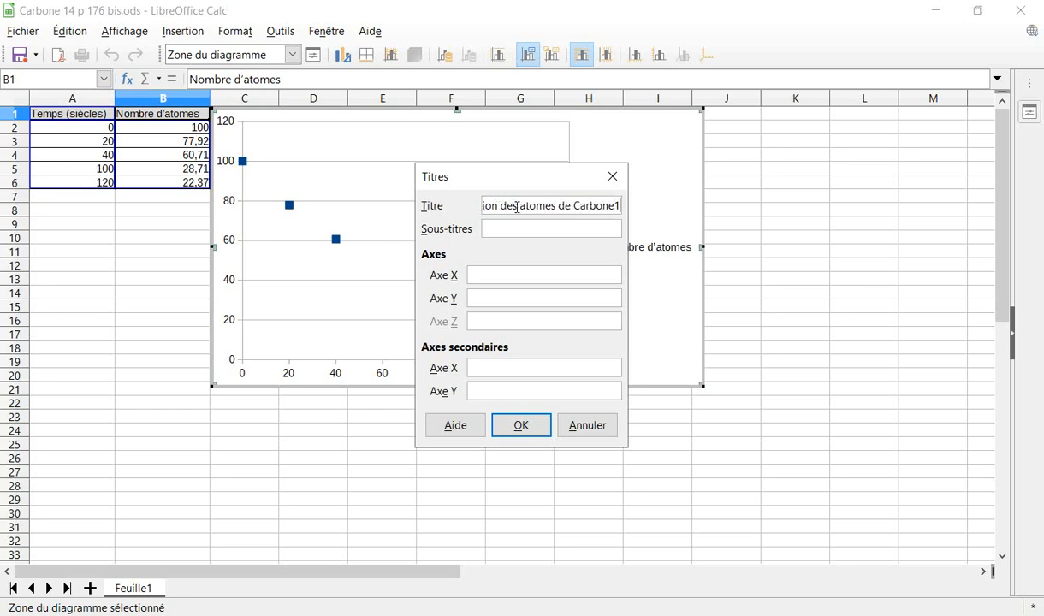
pyautogui.write('4')
pyautogui.press('Left')
pyautogui.press('Left')
pyautogui.press('Left')
pyautogui.press('Left')
pyautogui.press('Left')
pyautogui.press('Left')
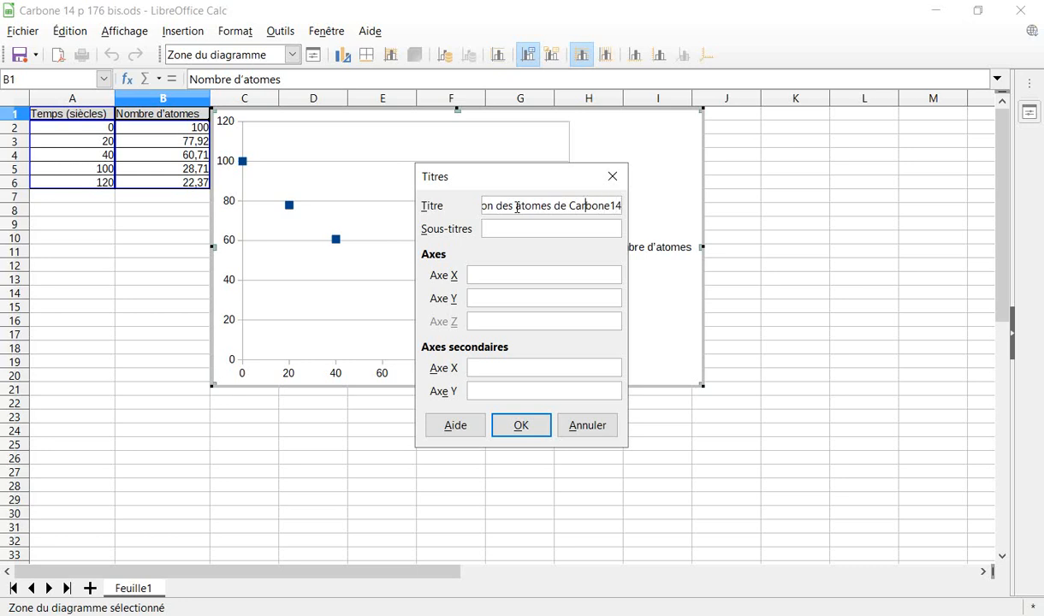
pyautogui.press('Home')
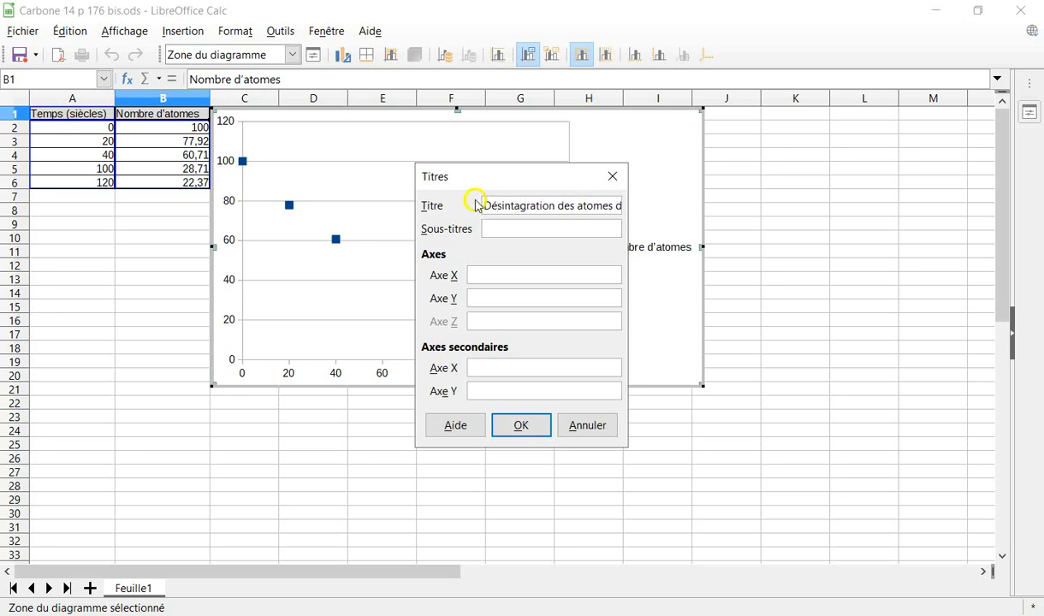
# Title the X axis "temps(siècles)" and the Y axis "Nombre de carbone 14".
pyautogui.click(504, 272)
pyautogui.write('temps(si')
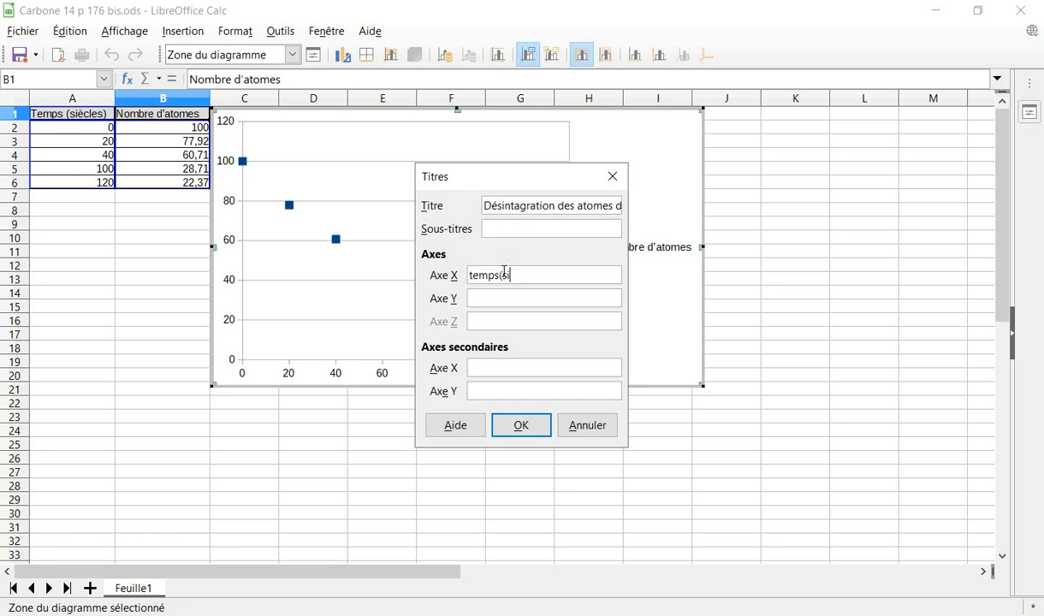
pyautogui.write('ècles)')
pyautogui.click(479, 298)
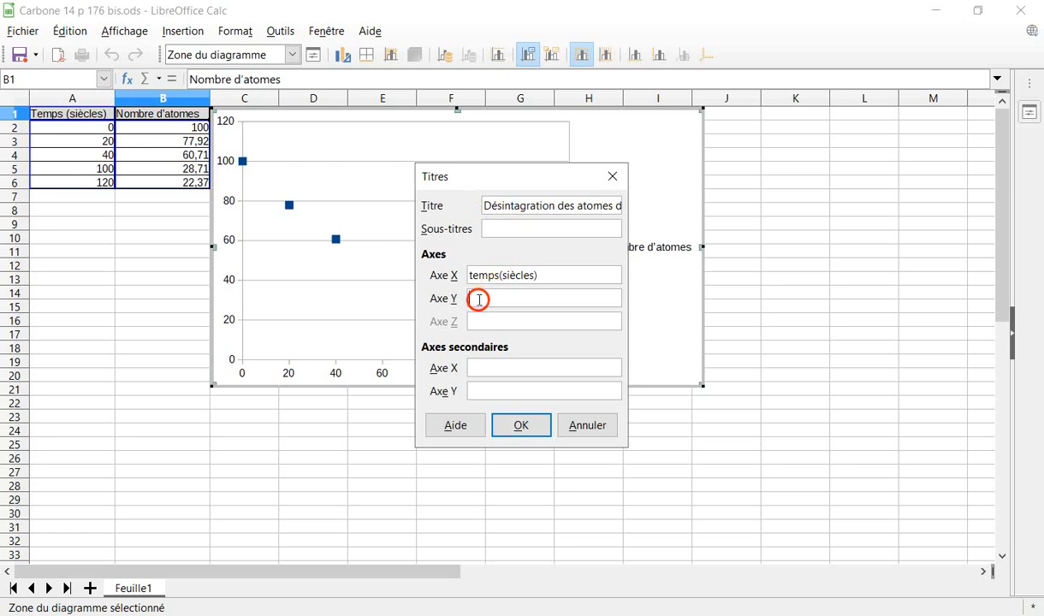
pyautogui.write('Nombre de car')
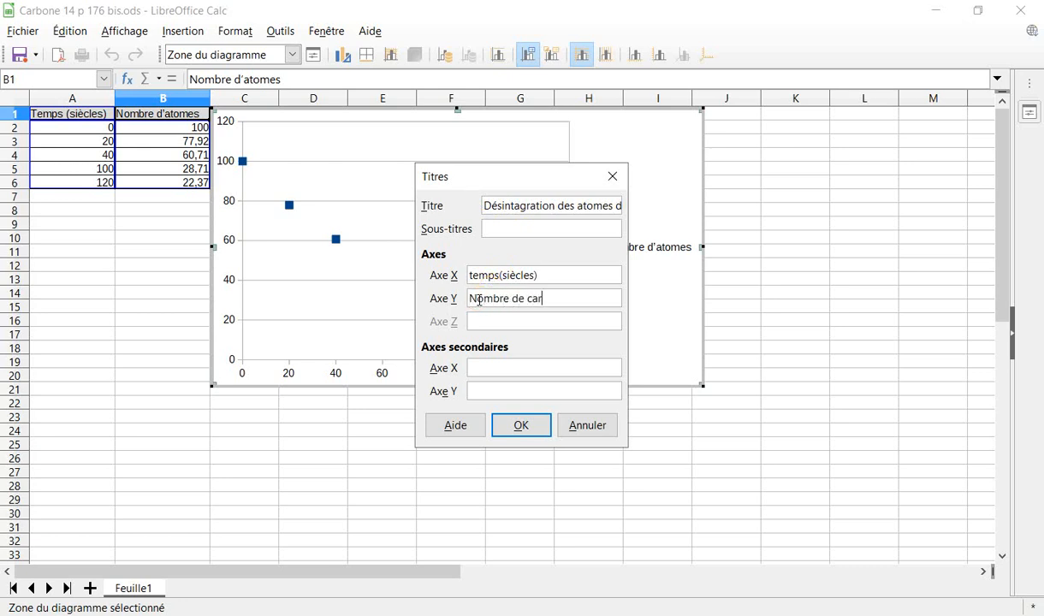
pyautogui.write('bone 14')
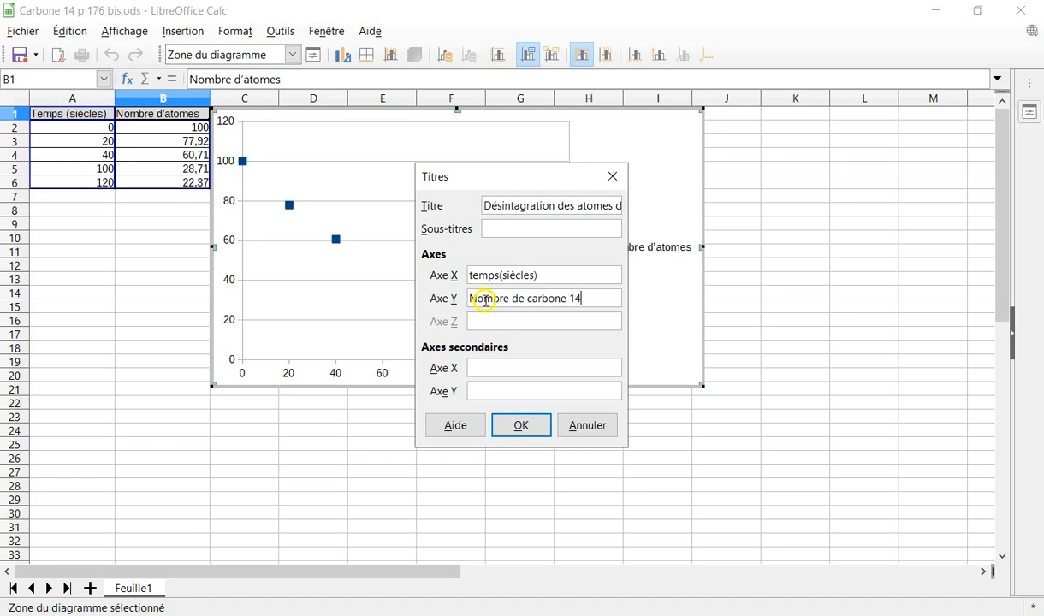
# Replace the word "Nombre" with "Proportion" in the Y axis title.
pyautogui.moveTo(508, 299); pyautogui.dragTo(438, 300)
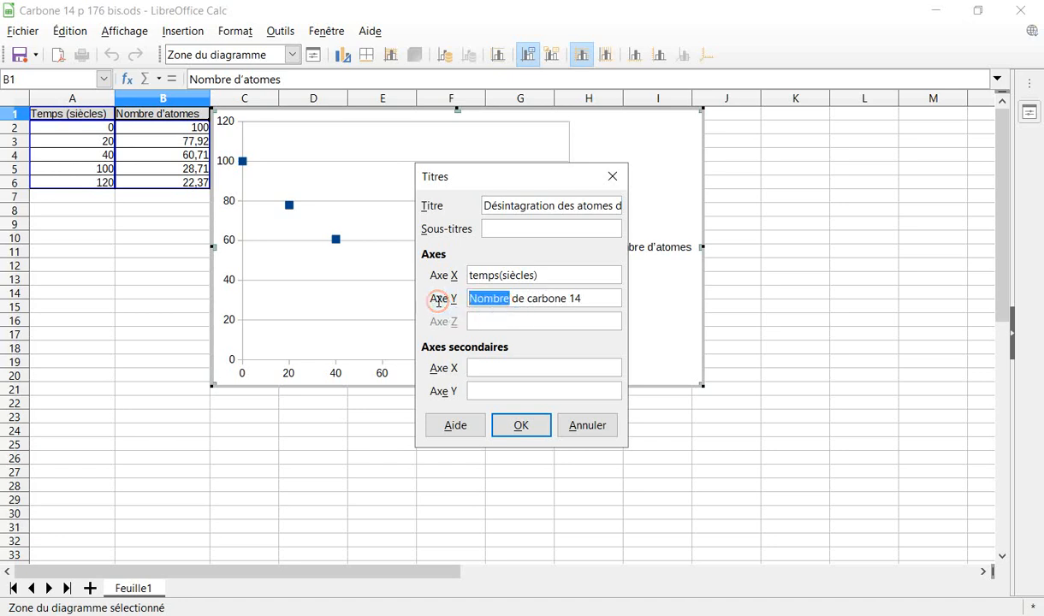
pyautogui.write('Prpo')
pyautogui.press('BackSpace')
pyautogui.press('BackSpace')
pyautogui.press('BackSpace')
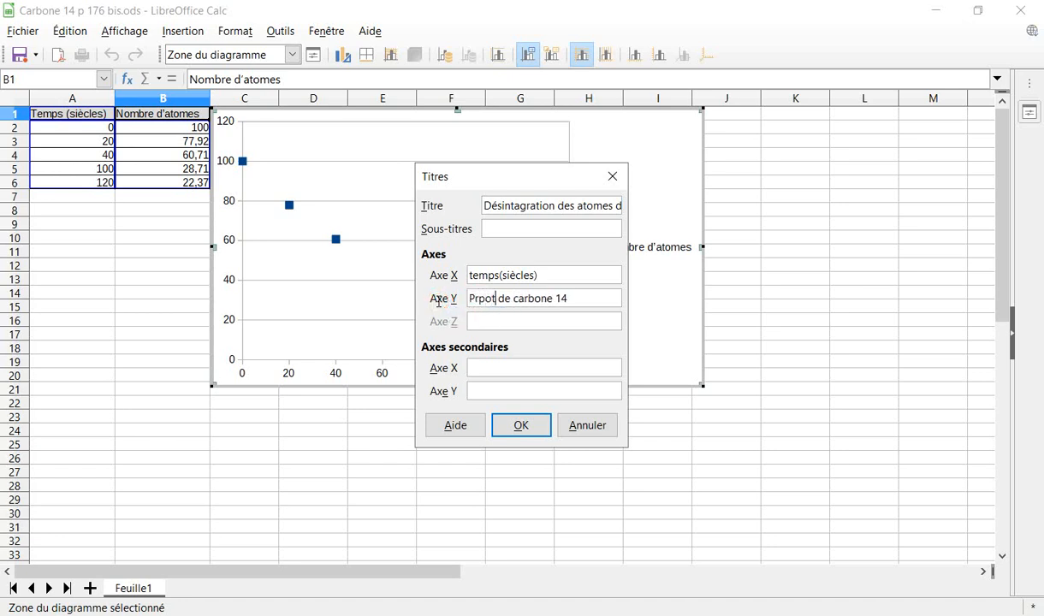
pyautogui.write('roportion')
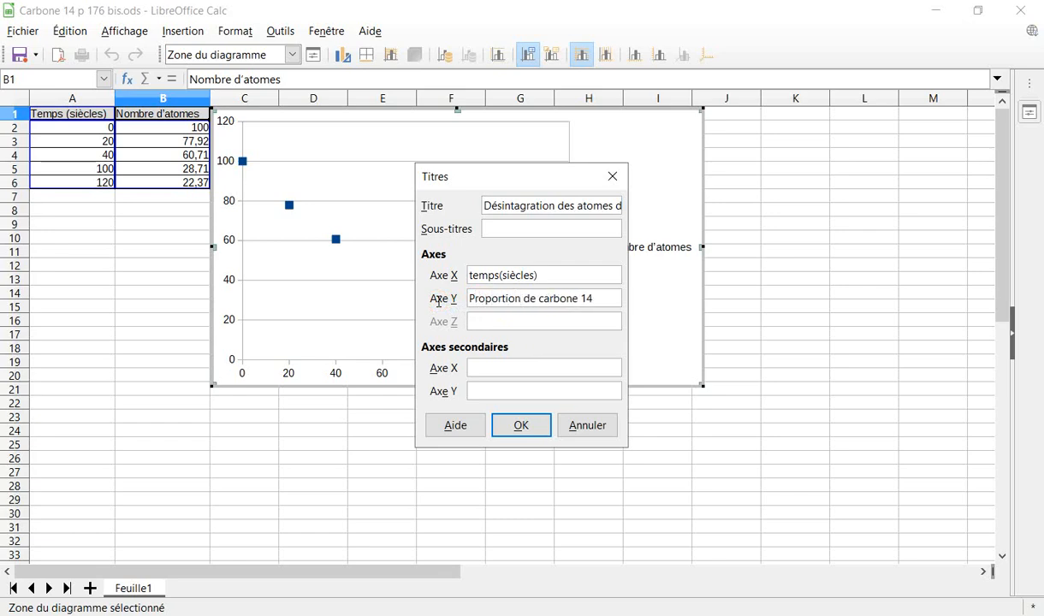
# Reword the Y axis title to "Proportion de C14/C12 (indice 100 à t=0)" and apply the titles to the chart.
pyautogui.click(597, 297)
pyautogui.moveTo(582, 298); pyautogui.dragTo(538, 298)
pyautogui.press('BackSpace')
pyautogui.write('C')
pyautogui.press('End')
pyautogui.write('/C12 (indice 100')
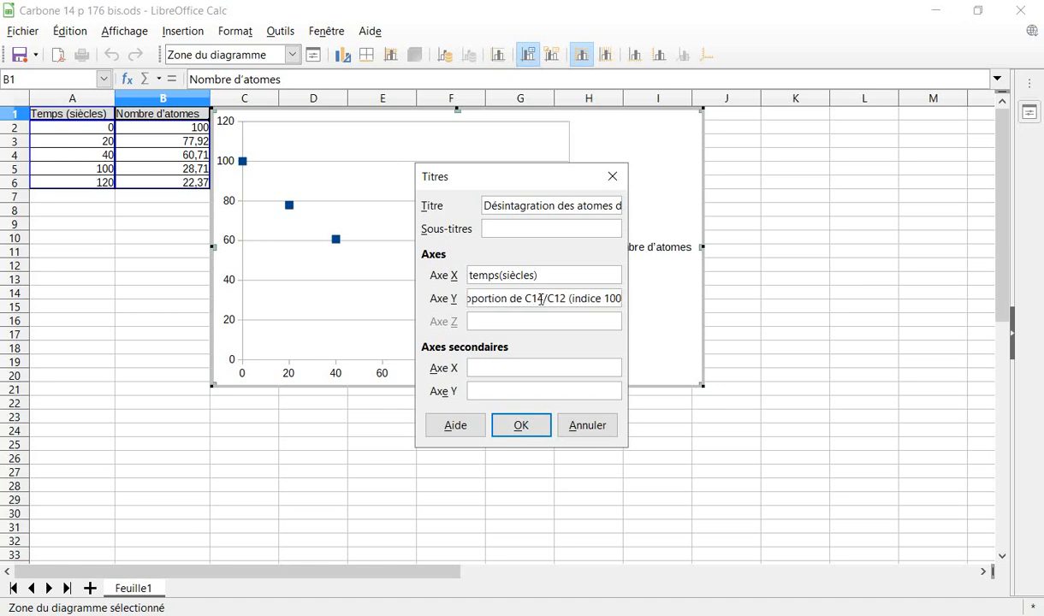
pyautogui.write(' à t=')
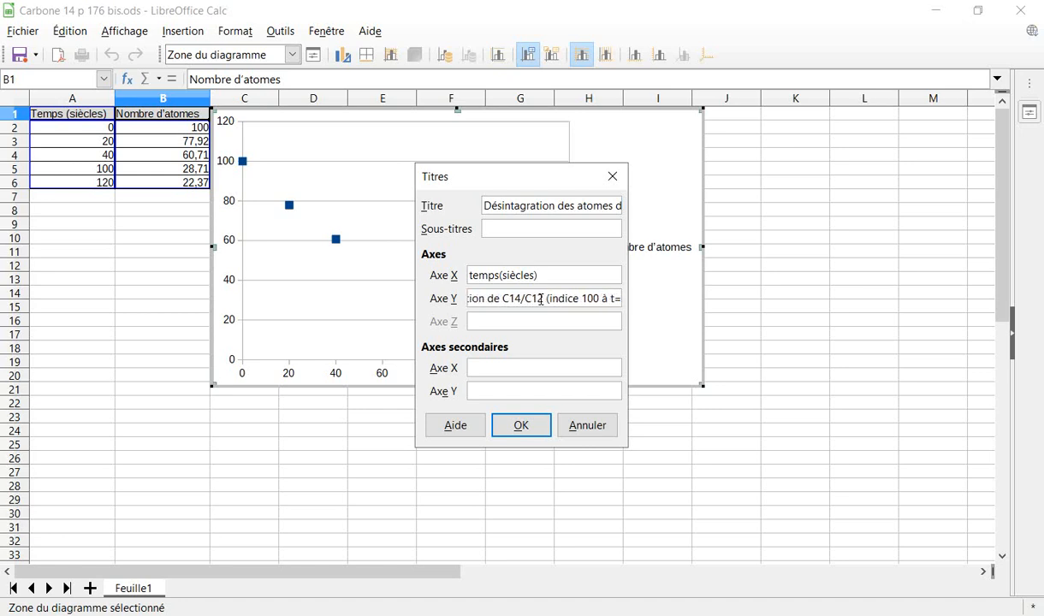
pyautogui.write('0)')
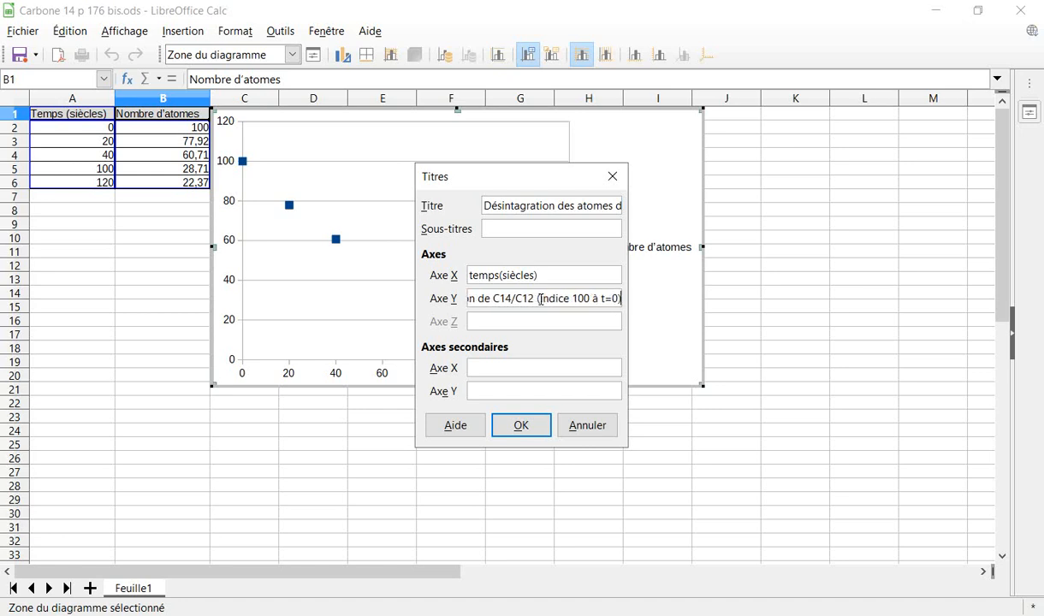
pyautogui.click(512, 395)
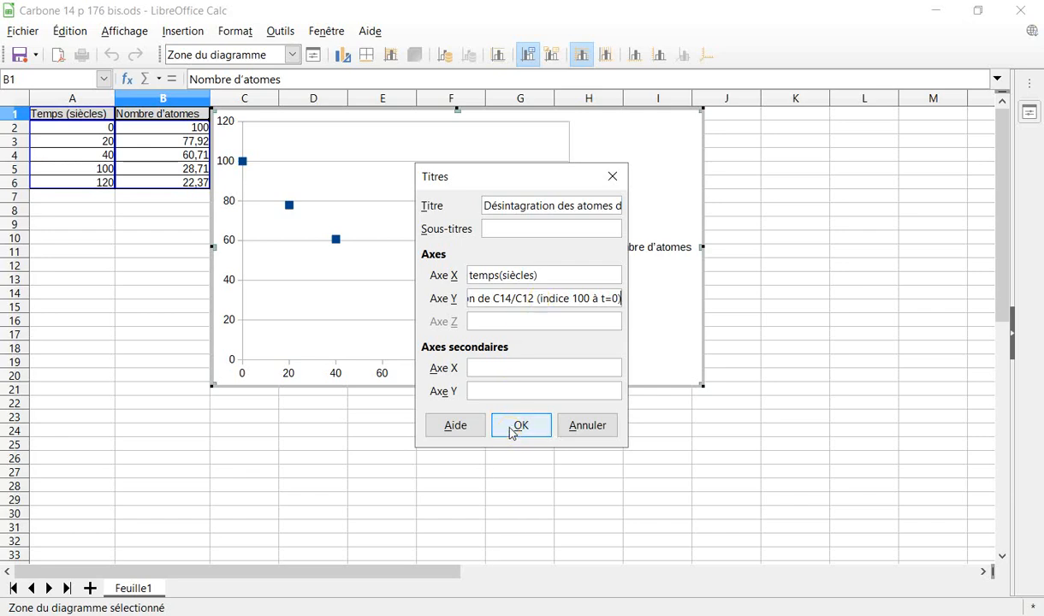
pyautogui.click(511, 428)
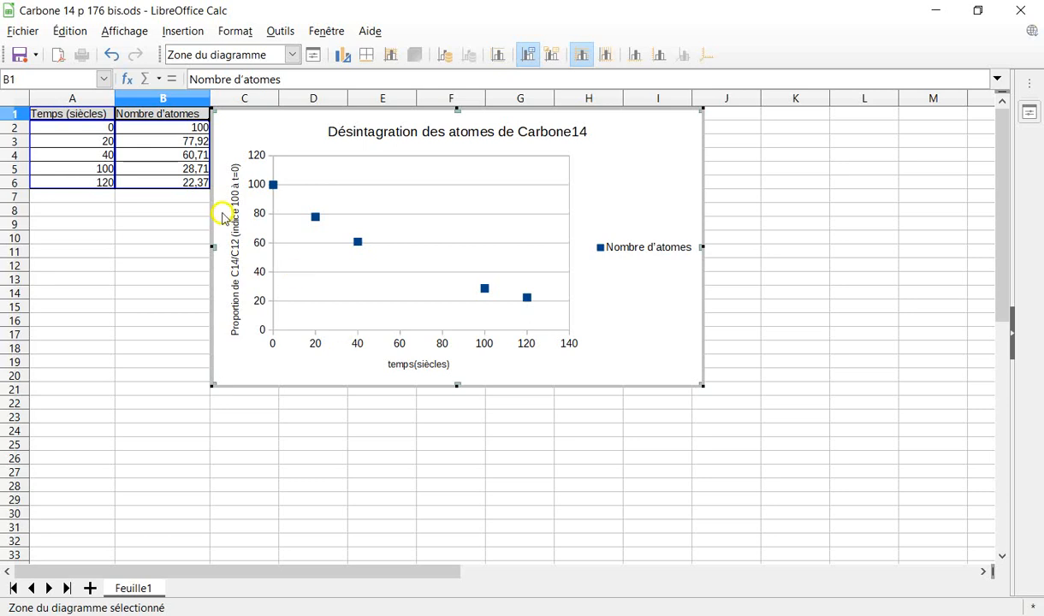
# Start inserting a trend curve for the Nombre d'atomes data series, keeping the plotted points and the regression options in view.
pyautogui.click(314, 218)
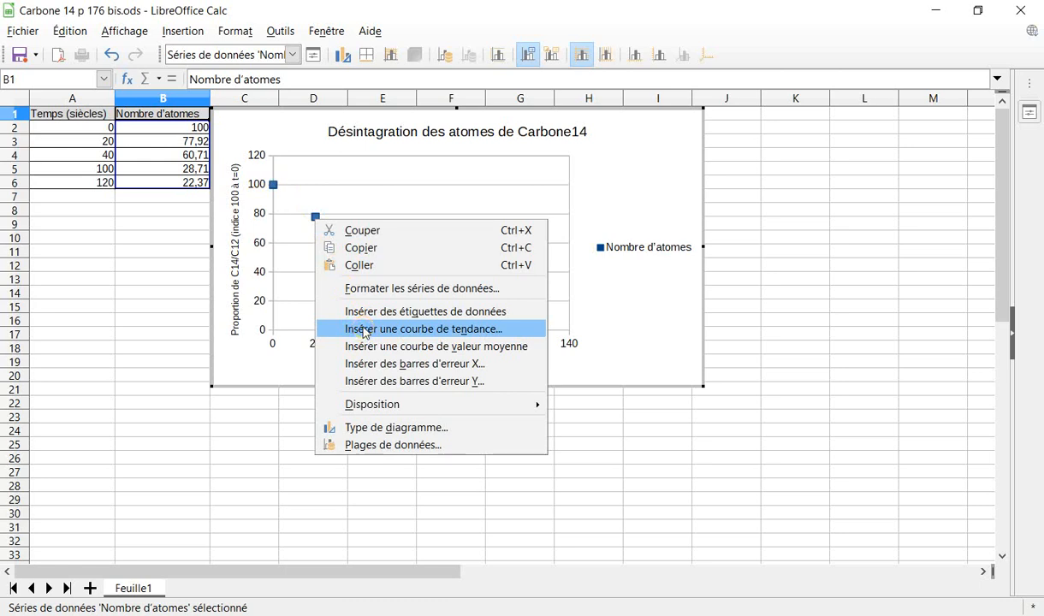
pyautogui.click(275, 186)
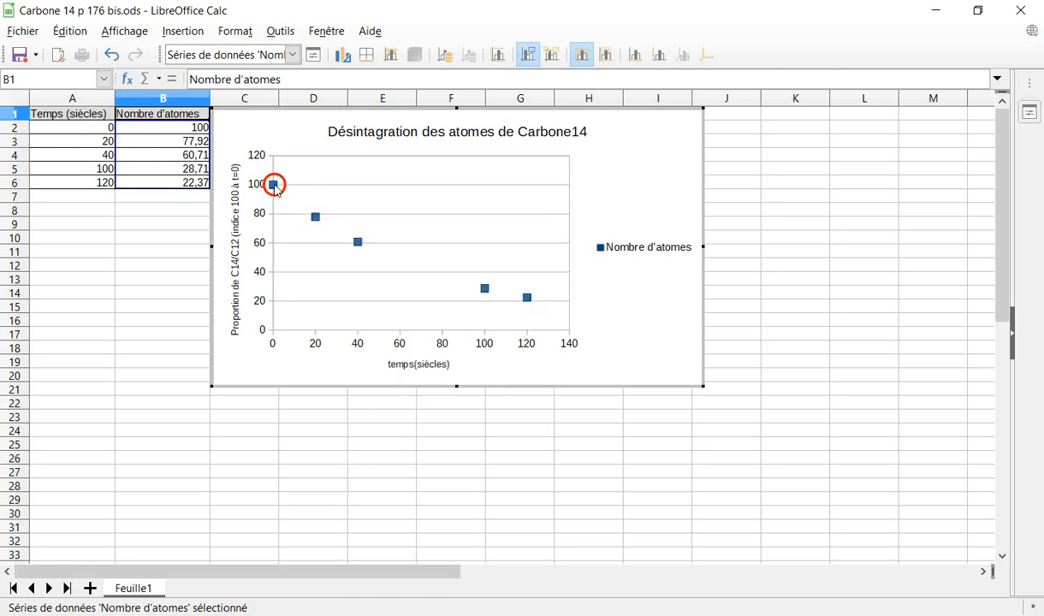
pyautogui.moveTo(275, 190)
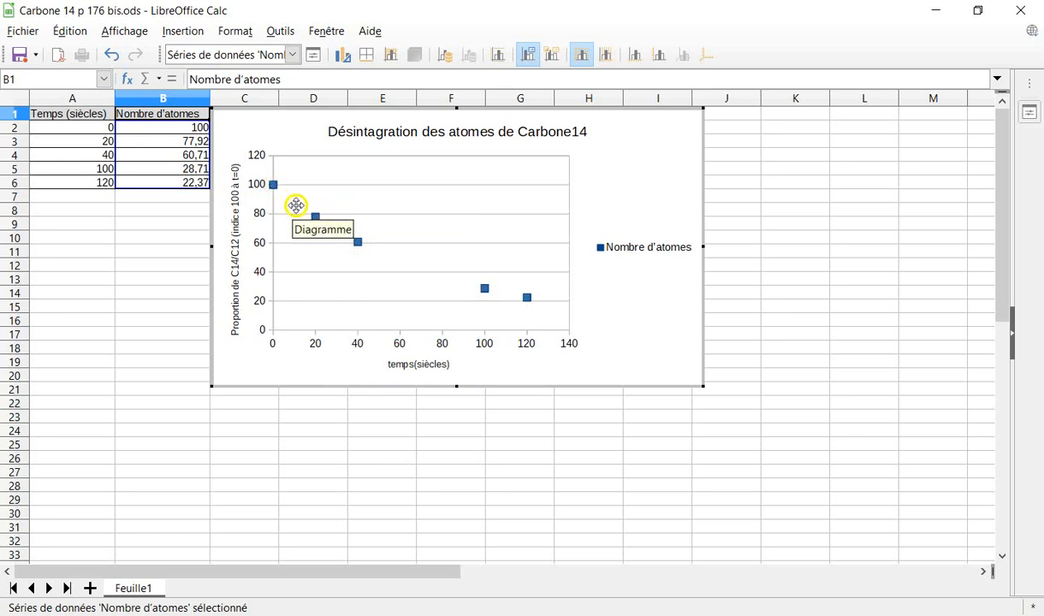
pyautogui.rightClick(363, 247)
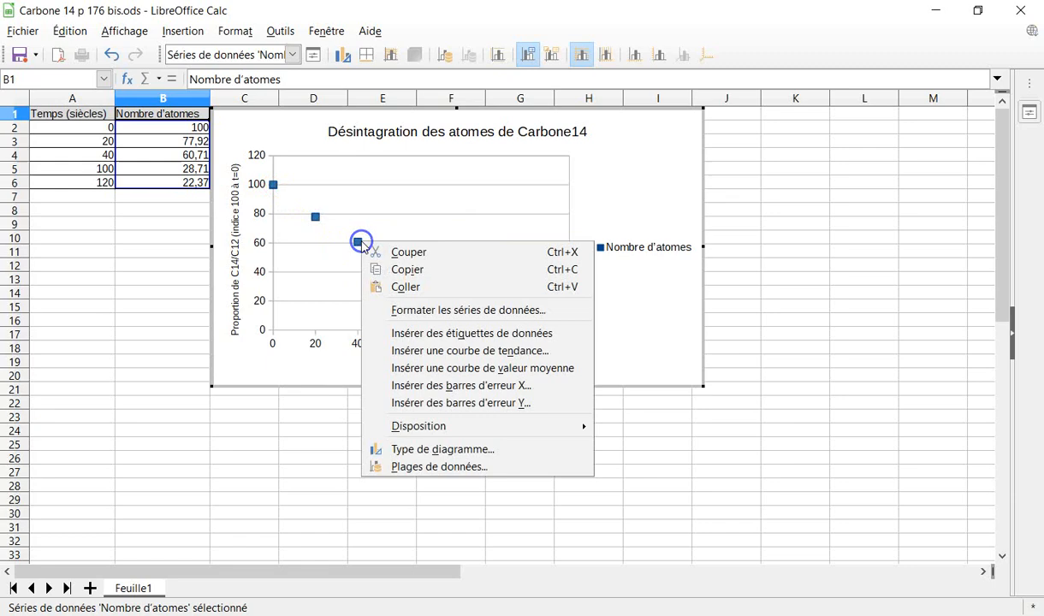
pyautogui.click(414, 352)
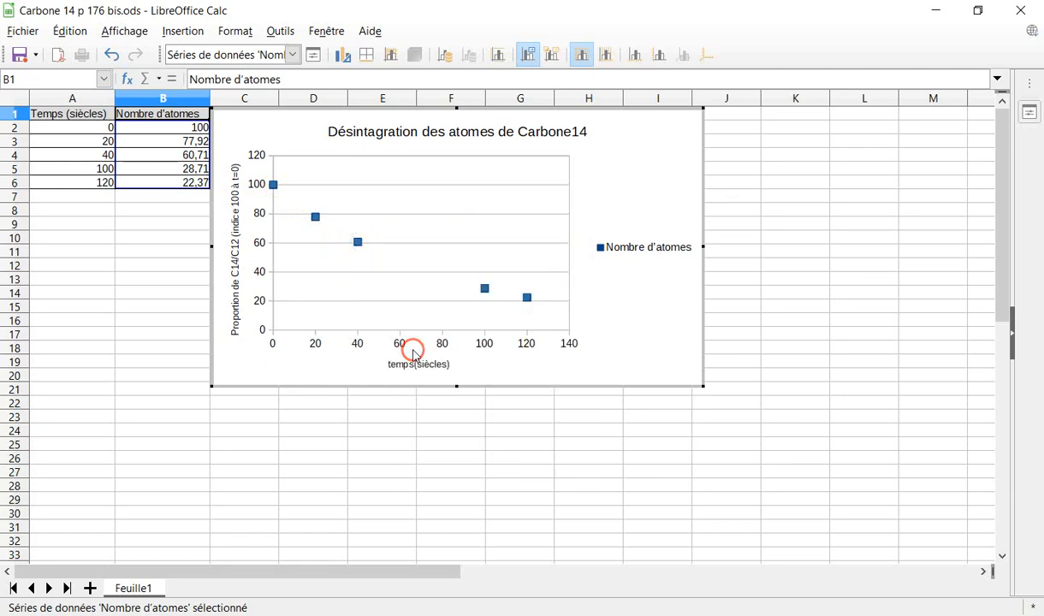
pyautogui.moveTo(512, 98); pyautogui.dragTo(975, 186)
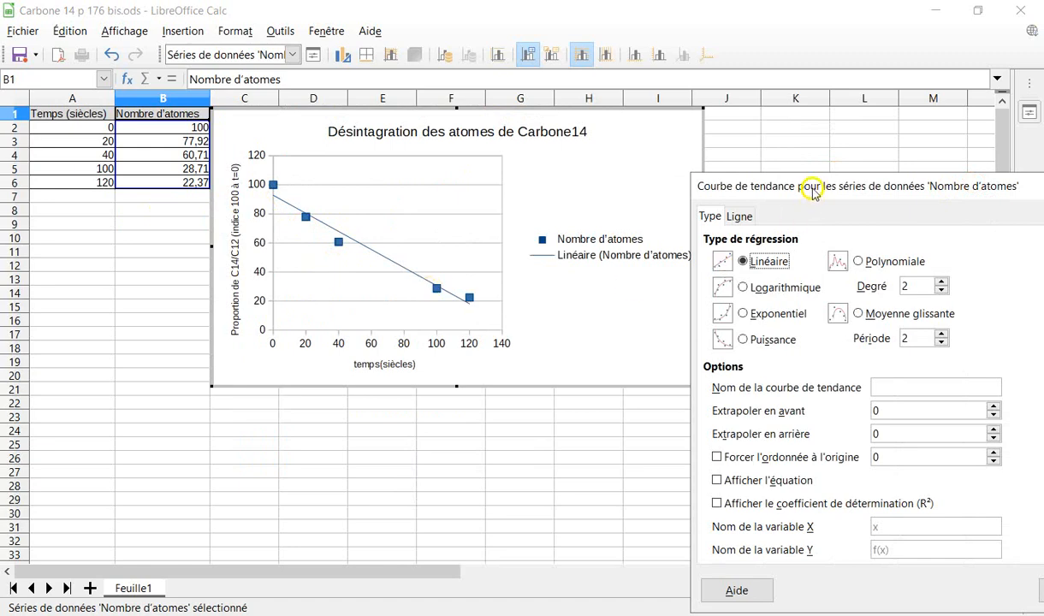
pyautogui.moveTo(787, 183); pyautogui.dragTo(724, 157)
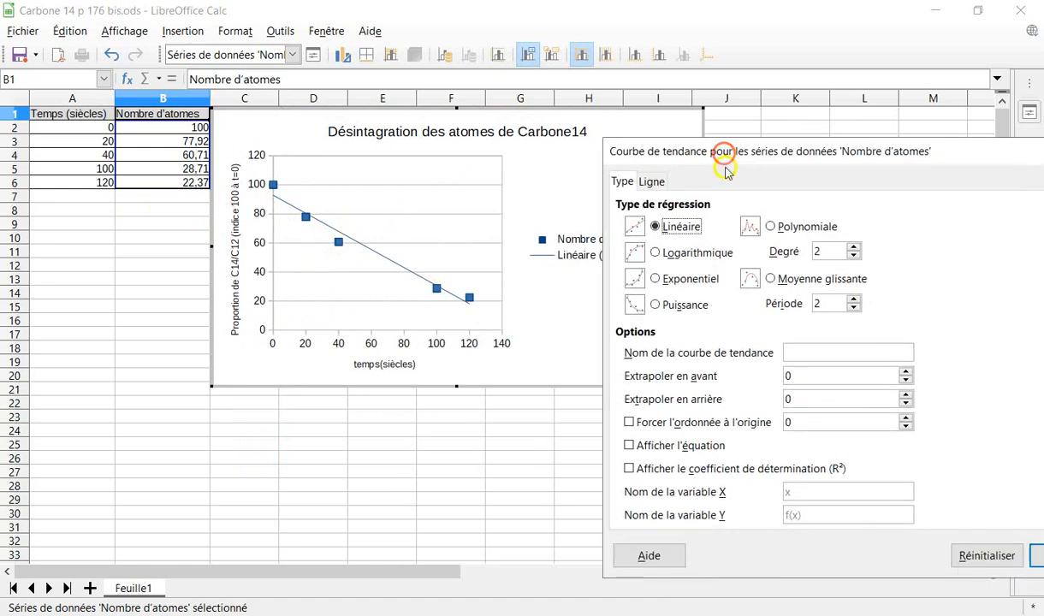
# Try the Logarithmique regression, reset the options, and set the regression type to Exponentiel.
pyautogui.click(657, 253)
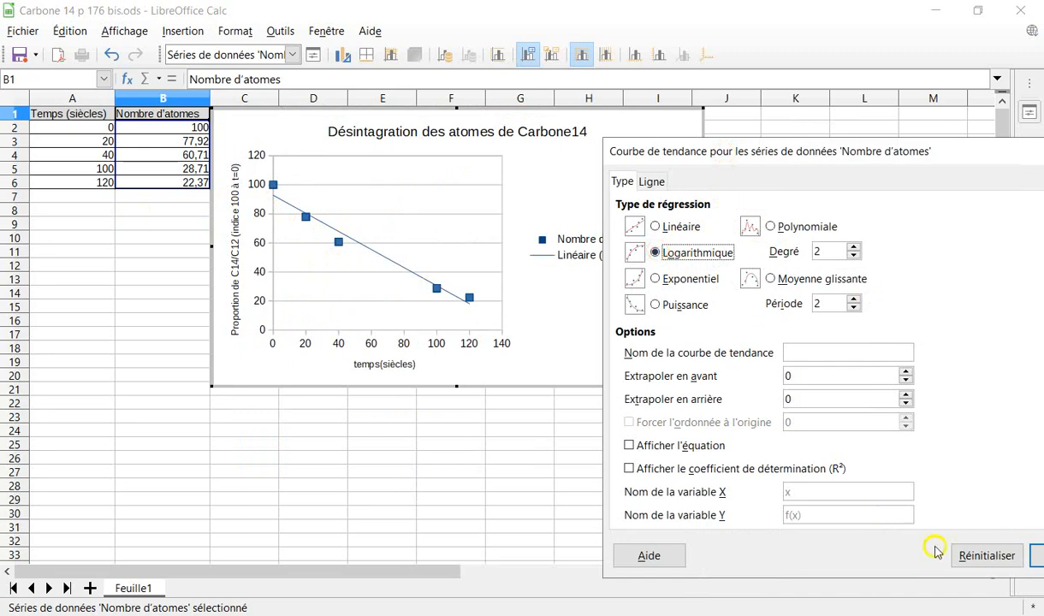
pyautogui.click(969, 557)
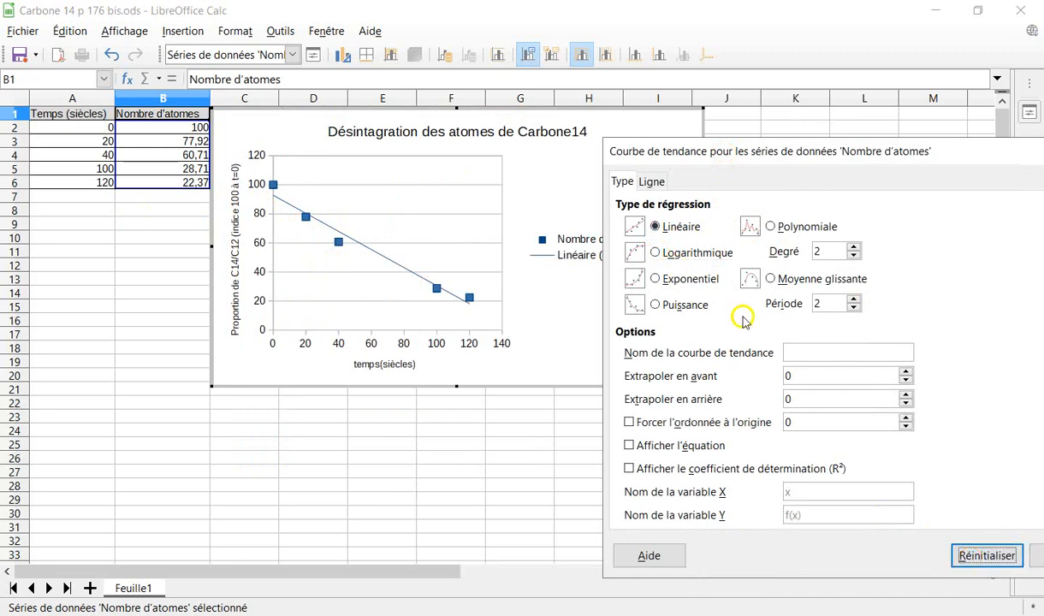
pyautogui.click(655, 279)
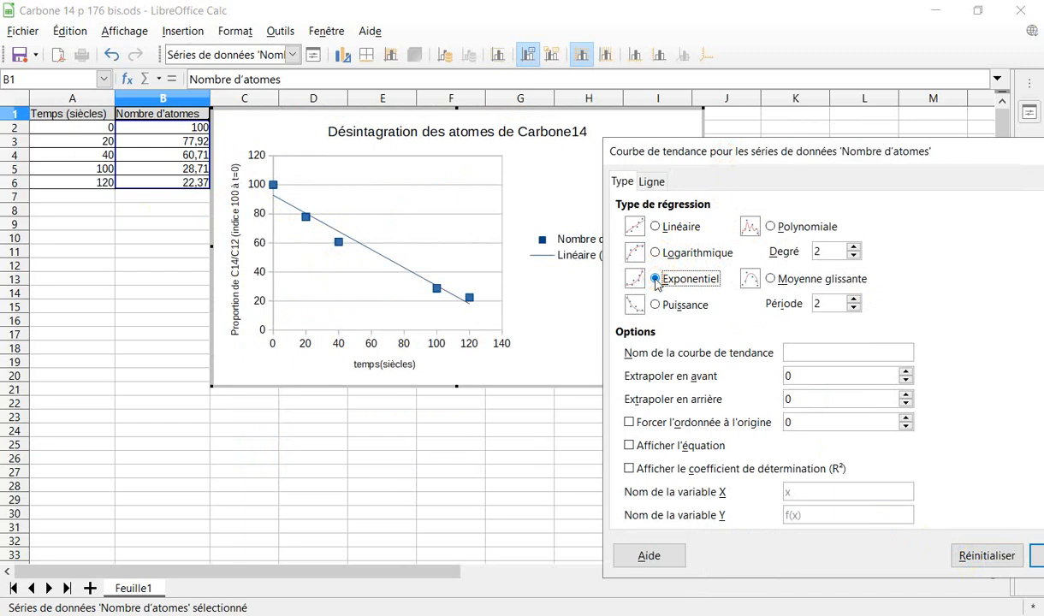
pyautogui.click(794, 152)
pyautogui.moveTo(794, 151); pyautogui.dragTo(673, 149)
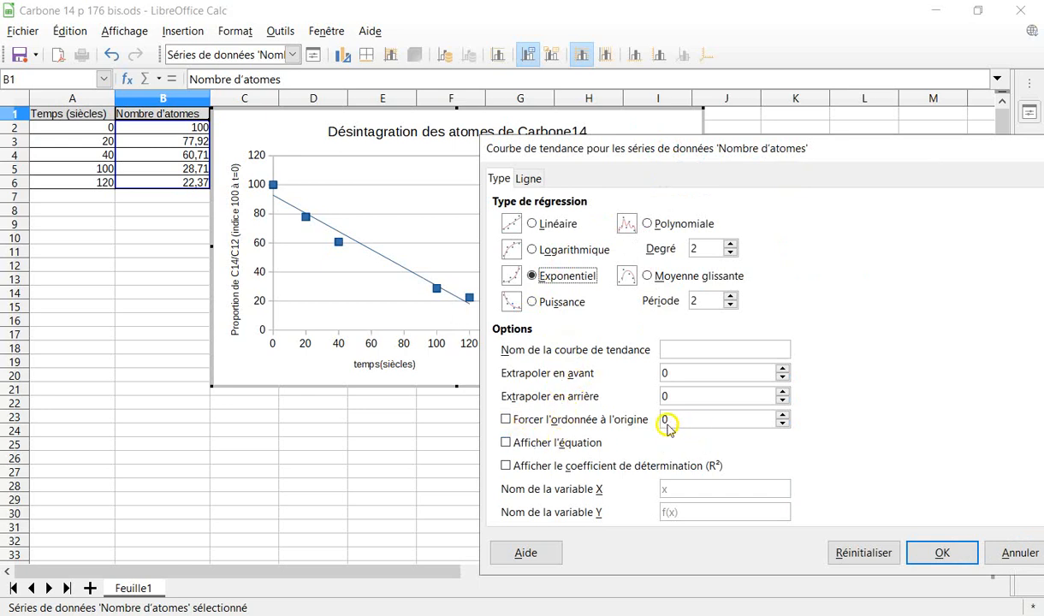
# Force the exponential trend curve's intercept to 100.
pyautogui.click(507, 420)
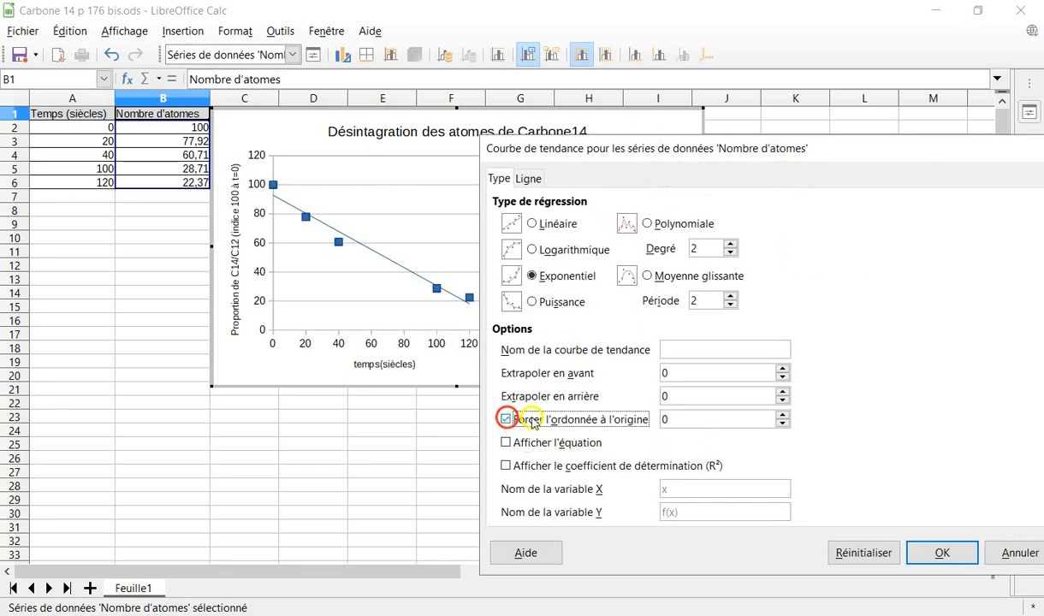
pyautogui.click(670, 418)
pyautogui.moveTo(670, 418); pyautogui.dragTo(662, 420)
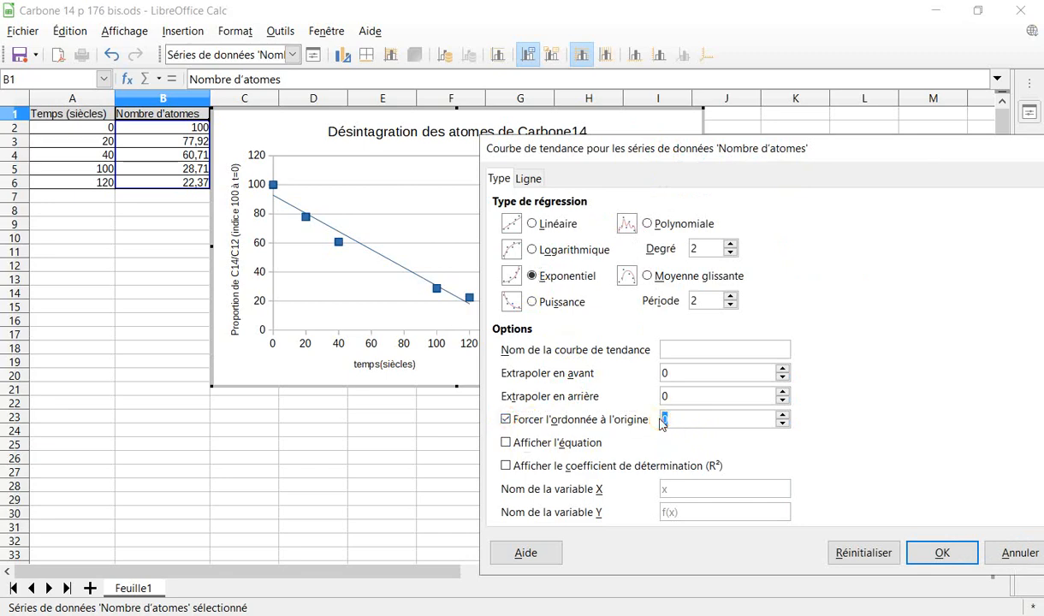
pyautogui.write('100')
# Enable display of the trend curve's equation and its coefficient of determination (R²).
pyautogui.click(506, 444)
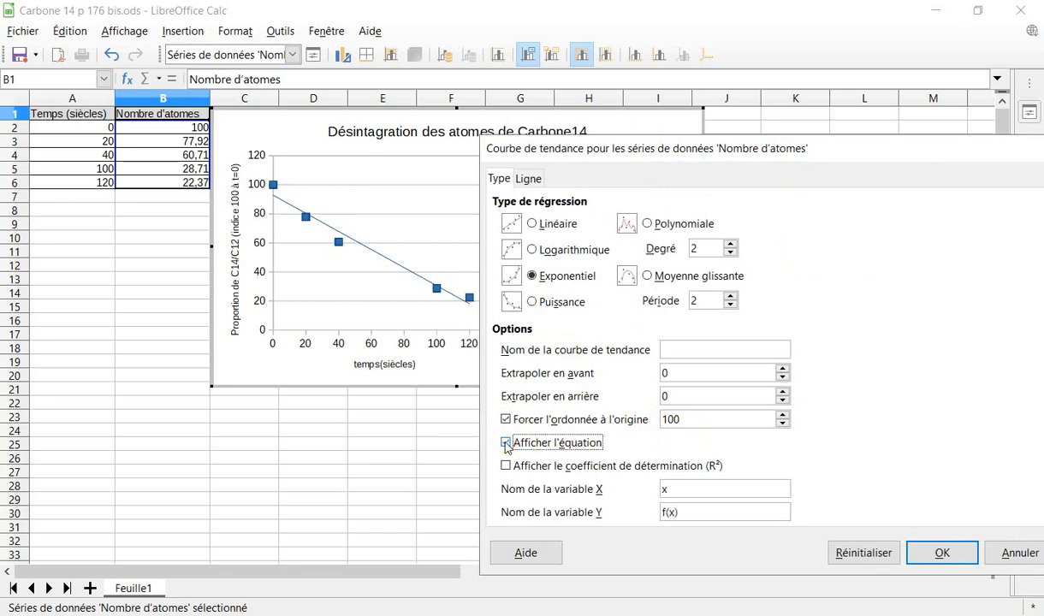
pyautogui.click(506, 466)
pyautogui.click(506, 466)
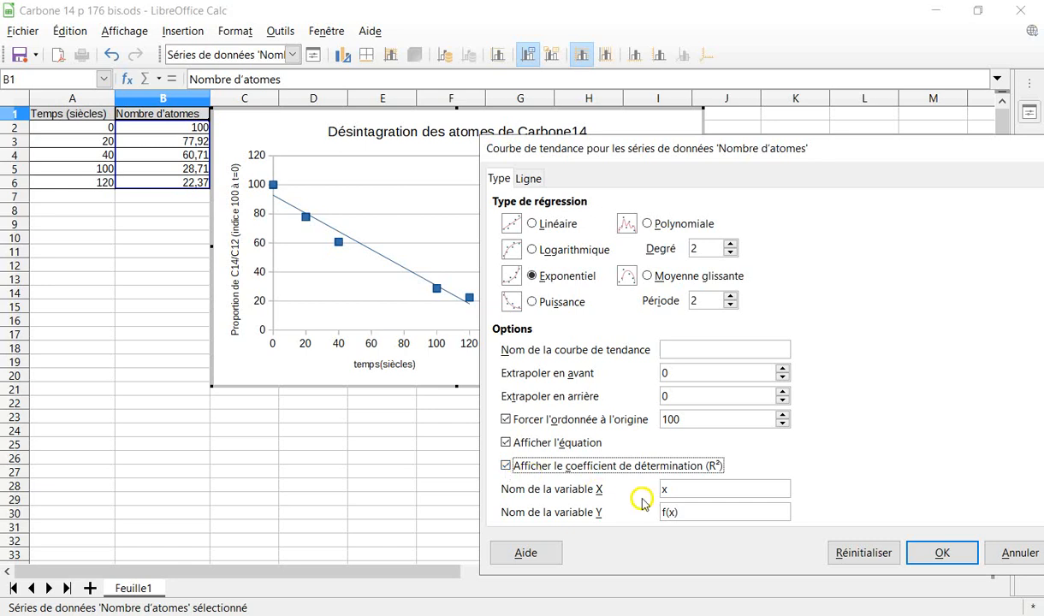
# Name the trend curve's X variable "t" and its Y variable "N(t)", and apply the trend curve settings.
pyautogui.moveTo(669, 490); pyautogui.dragTo(654, 489)
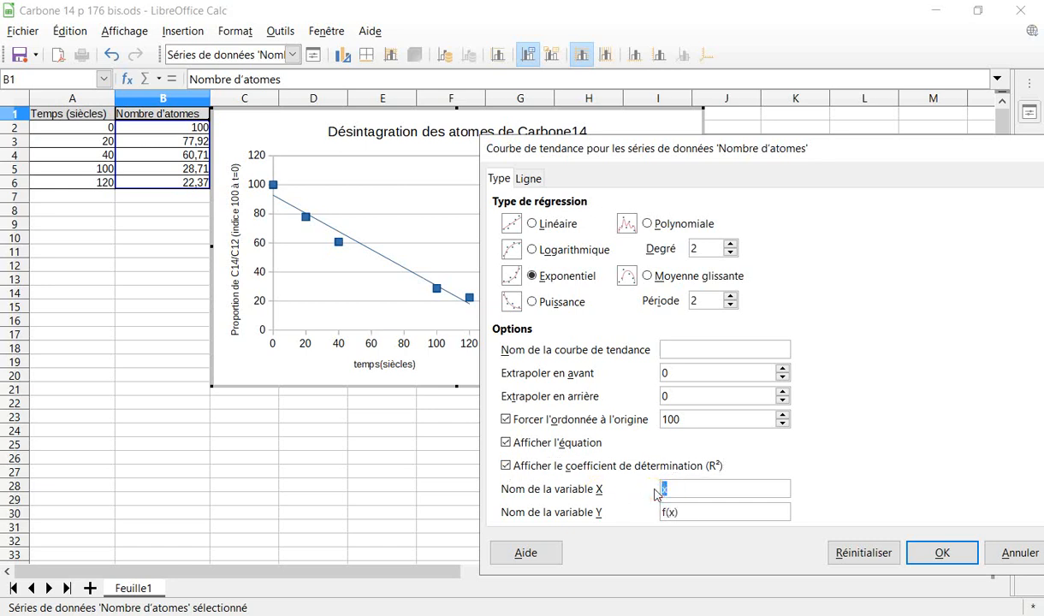
pyautogui.write('t')
pyautogui.moveTo(674, 514); pyautogui.dragTo(652, 519)
pyautogui.write('N(t)')
pyautogui.click(930, 561)
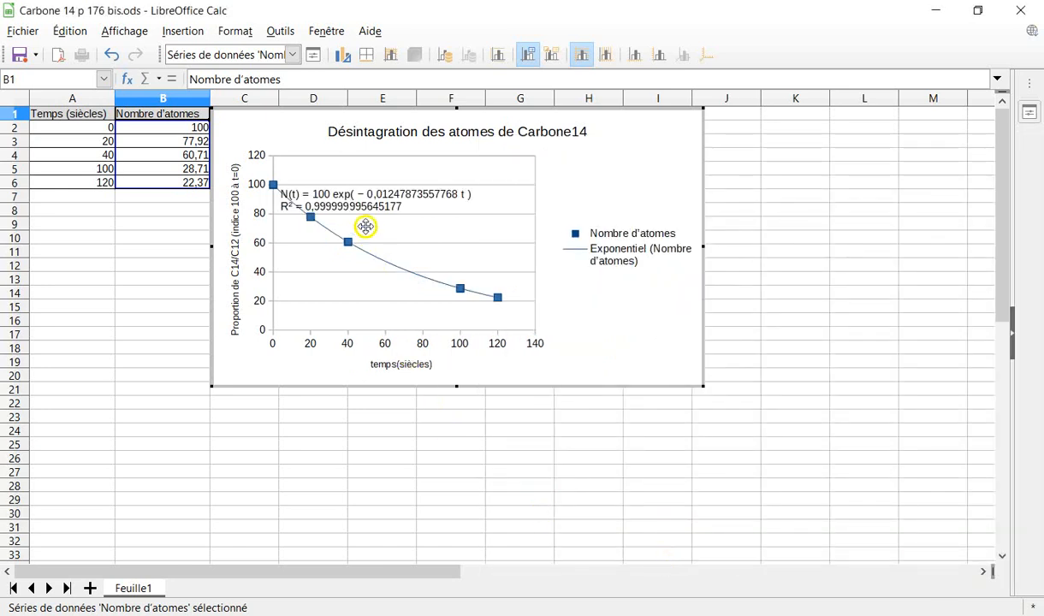
# Move the equation and R² label clear of the trend curve within the plot area, and leave chart editing.
pyautogui.click(347, 196)
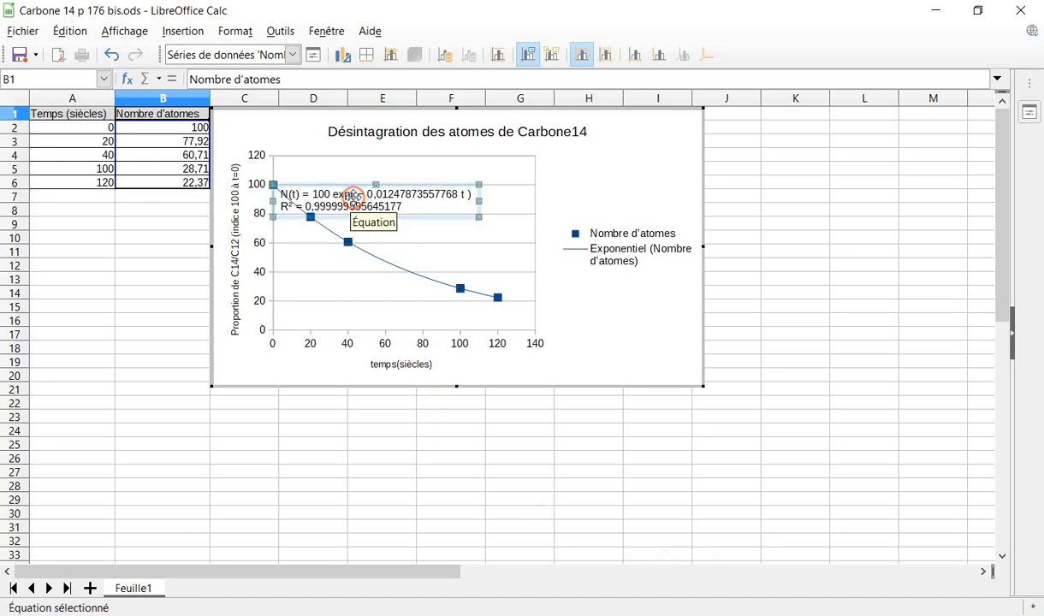
pyautogui.moveTo(338, 187); pyautogui.dragTo(390, 180)
pyautogui.click(511, 222)
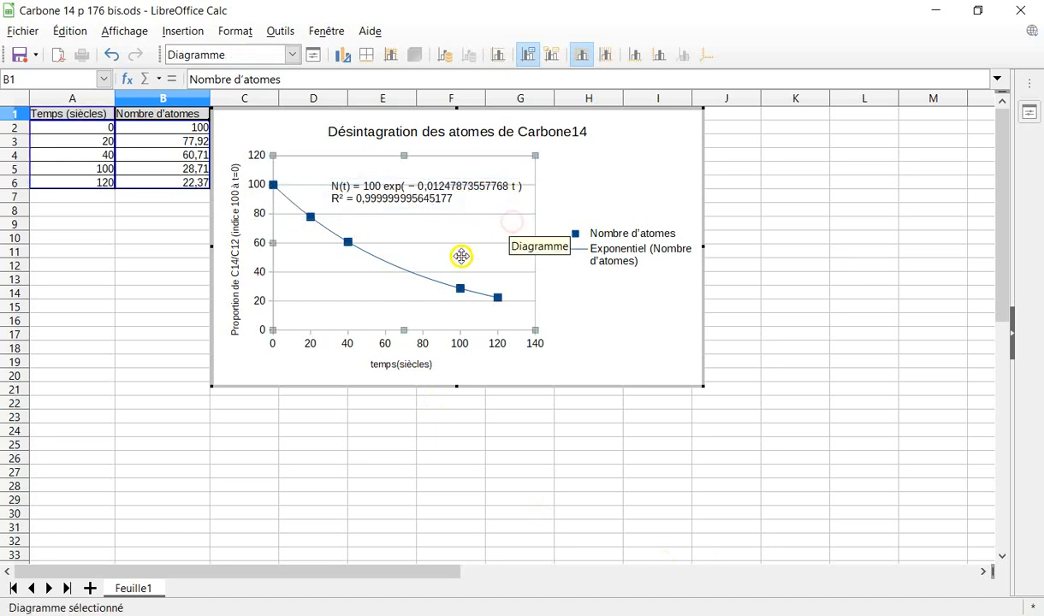
pyautogui.click(469, 377)
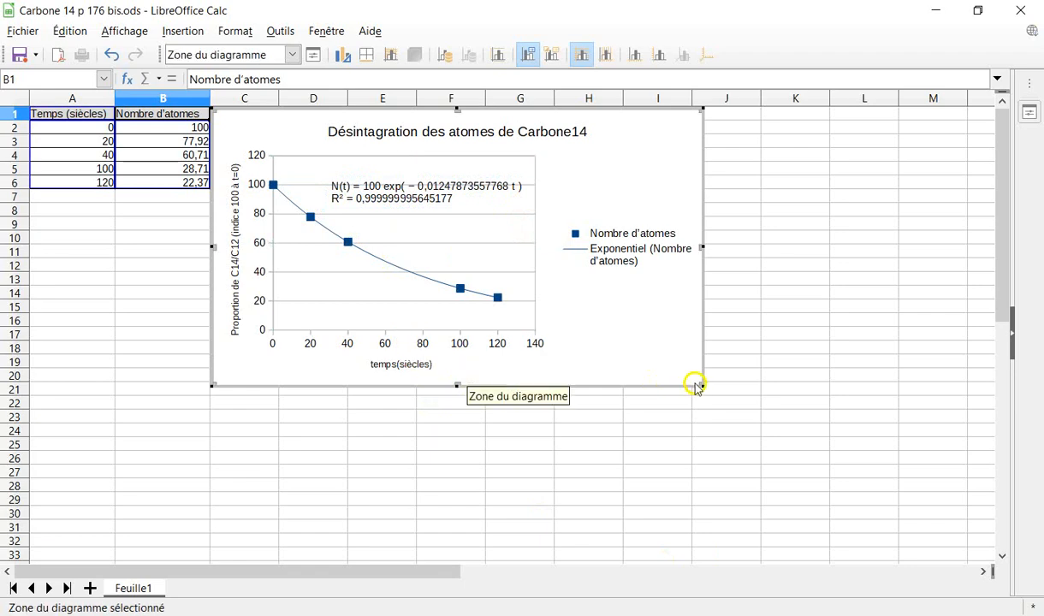
pyautogui.click(133, 248)
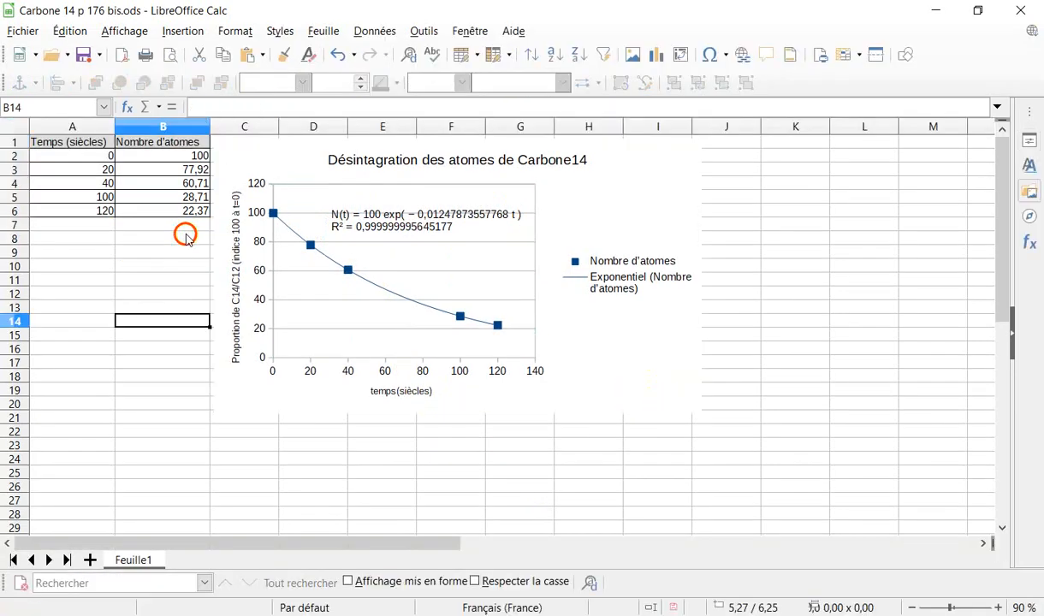
pyautogui.scroll(3, 170, 252)
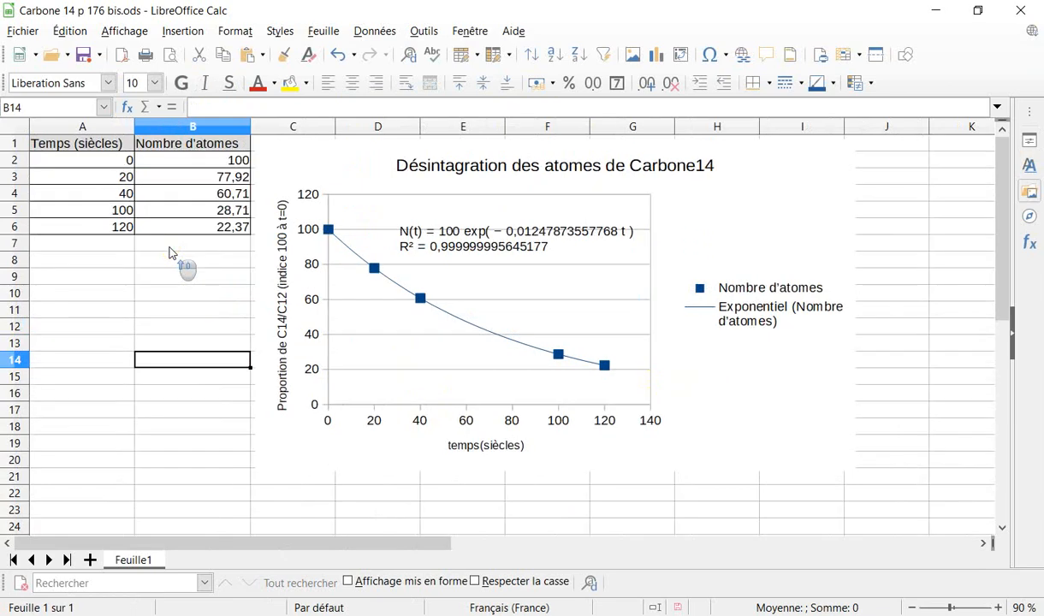